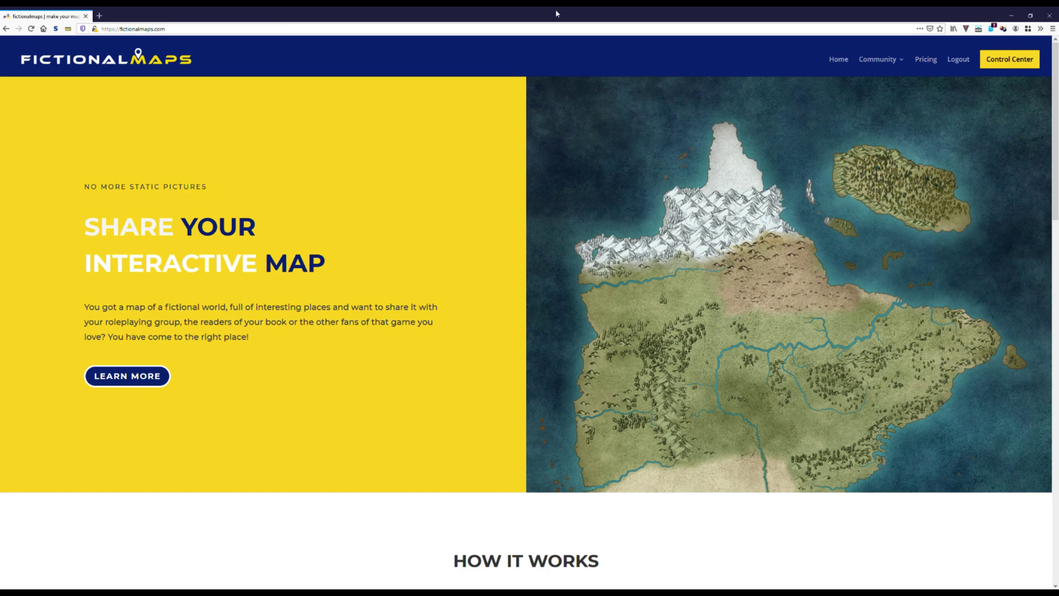
Create a new map named 'Riverlands' and upload Riverlands.png as its image
left_click(1020, 58)
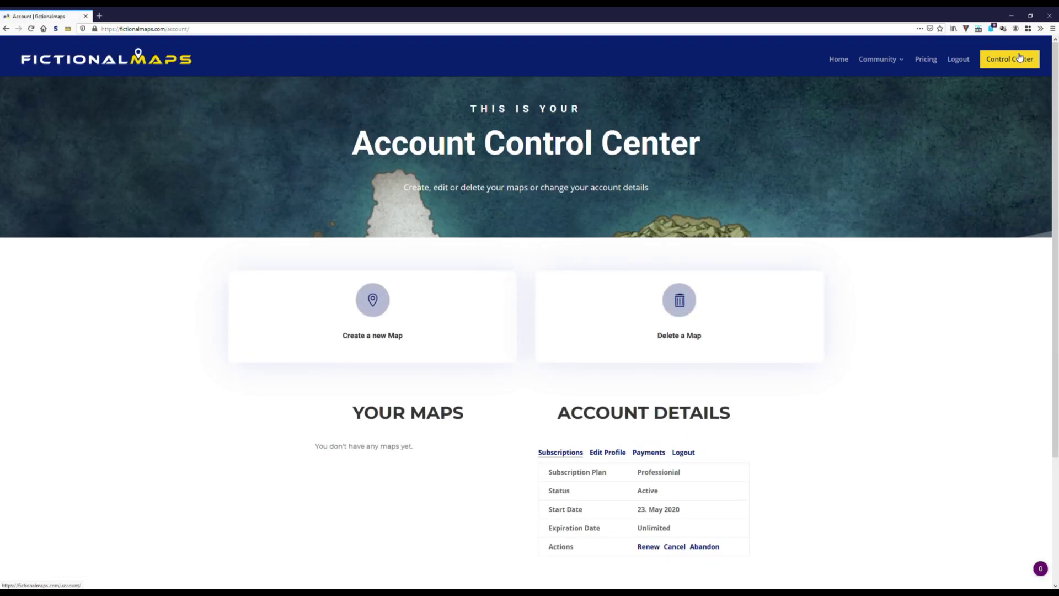
left_click(375, 314)
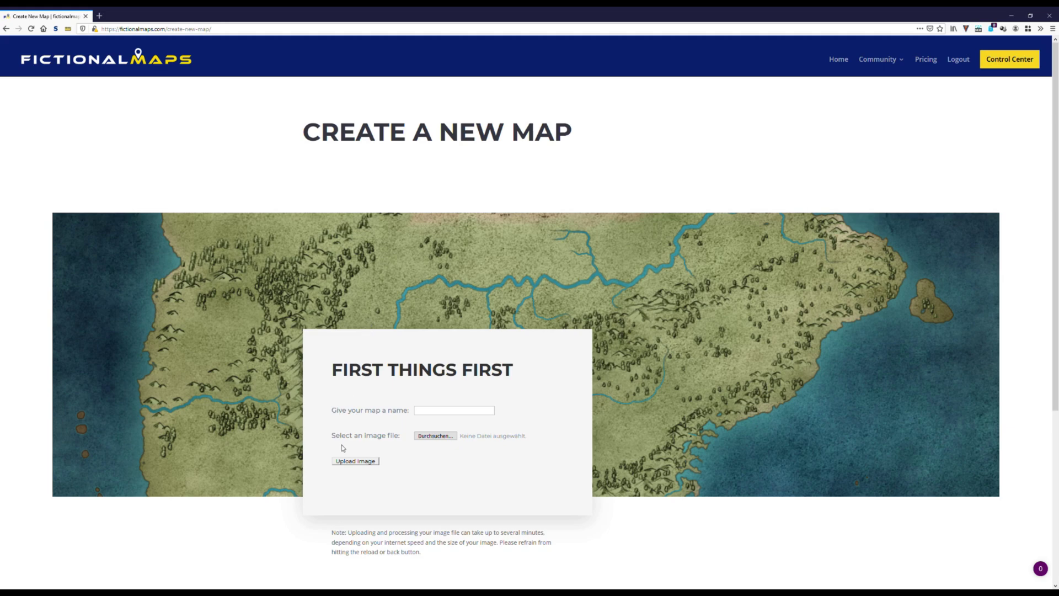
left_click(424, 413)
type("Riverlands")
left_click(444, 437)
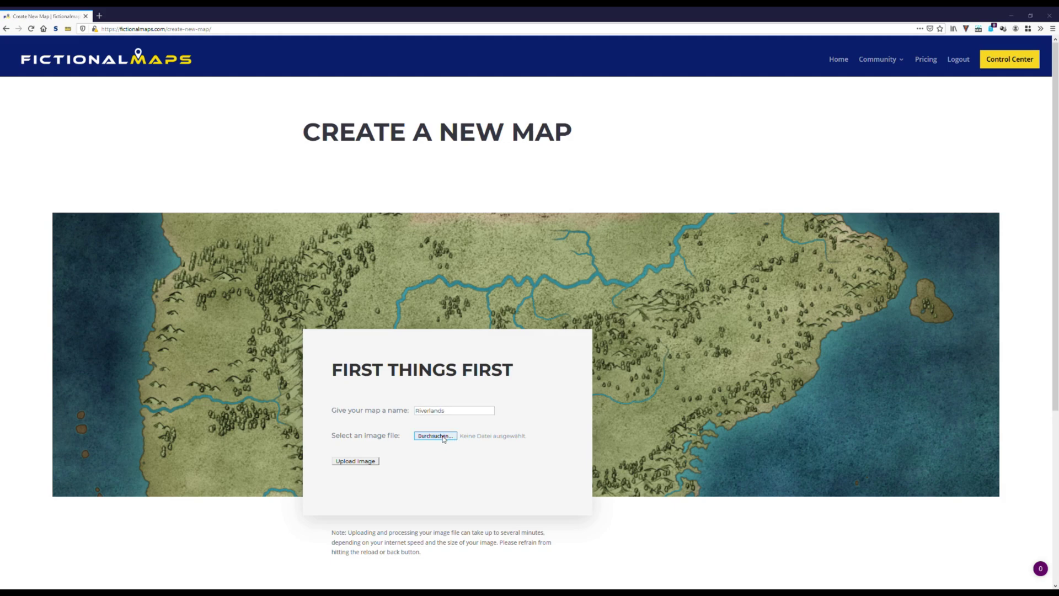
double_click(478, 146)
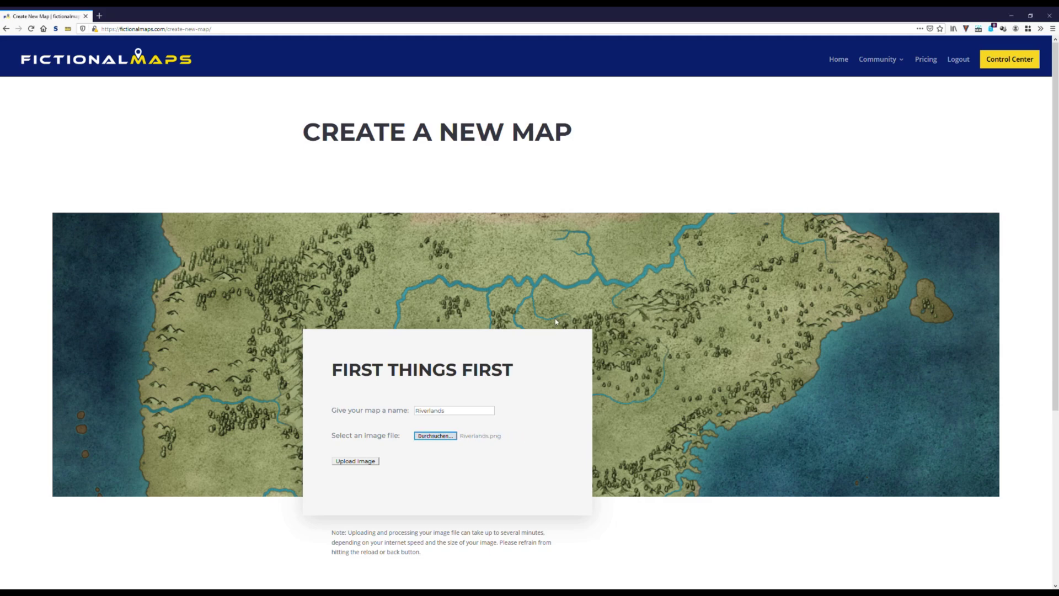
left_click(353, 461)
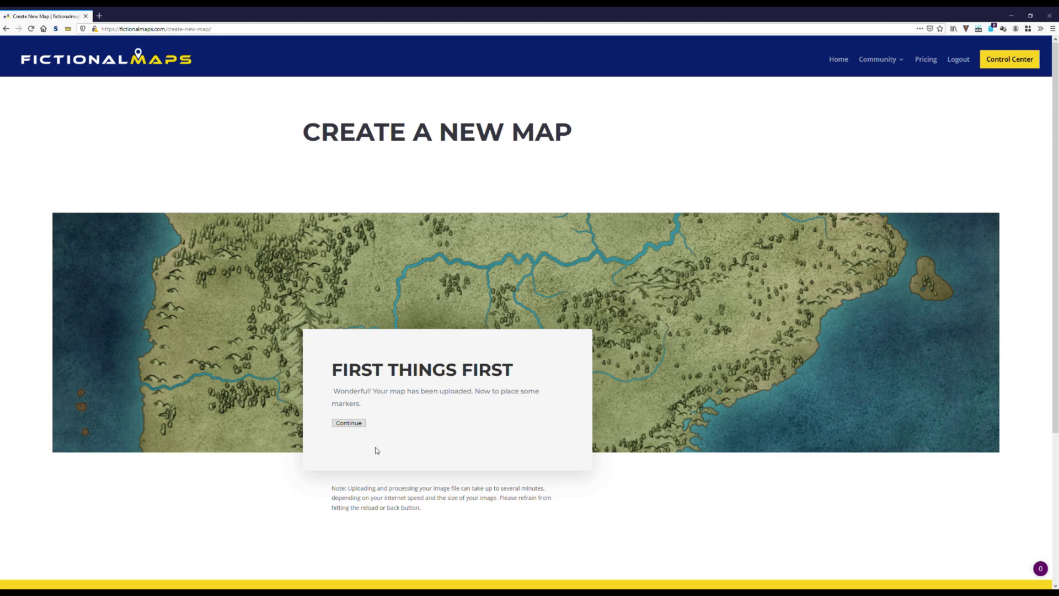
Continue to the marker editor, zooming in and back out to level 2
left_click(355, 424)
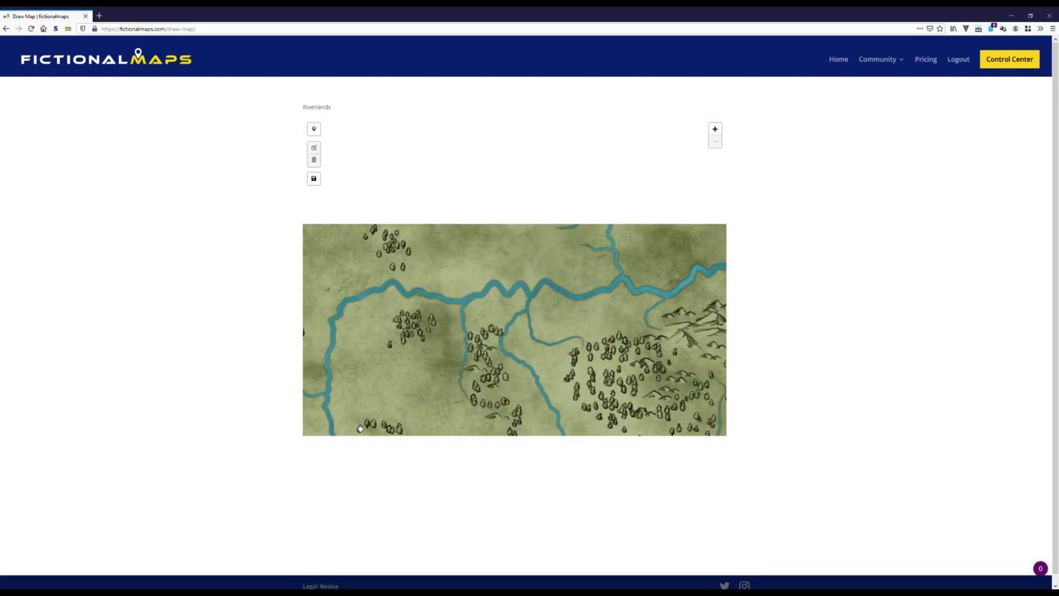
scroll(485, 355, "up", 3)
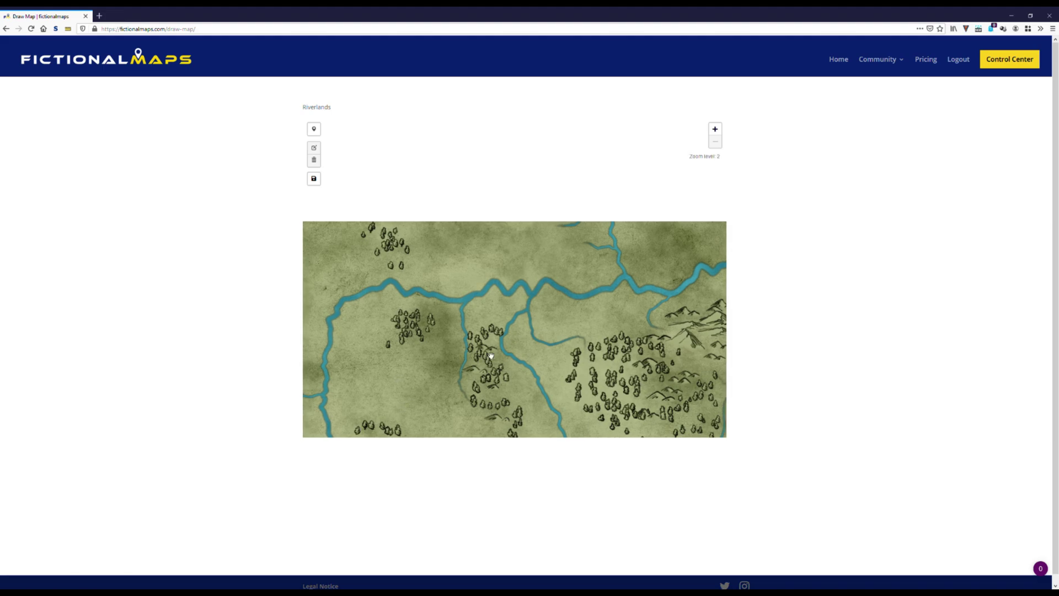
scroll(412, 298, "down", 3)
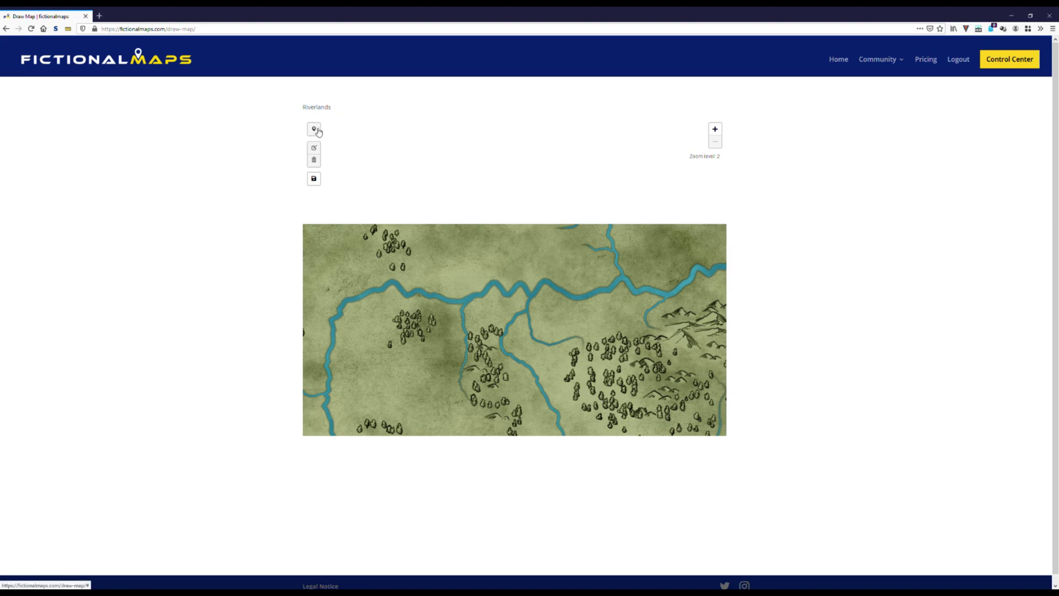
Add a Riverton marker on the river: City 3 icon, described 'Regional Capital of the Riverlands'
left_click(314, 129)
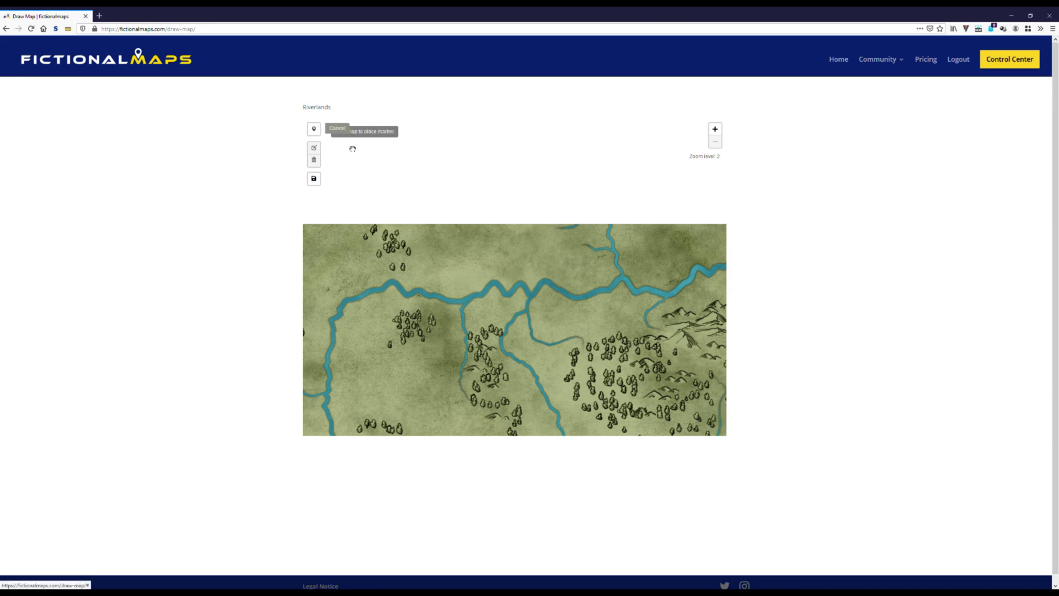
left_click(535, 291)
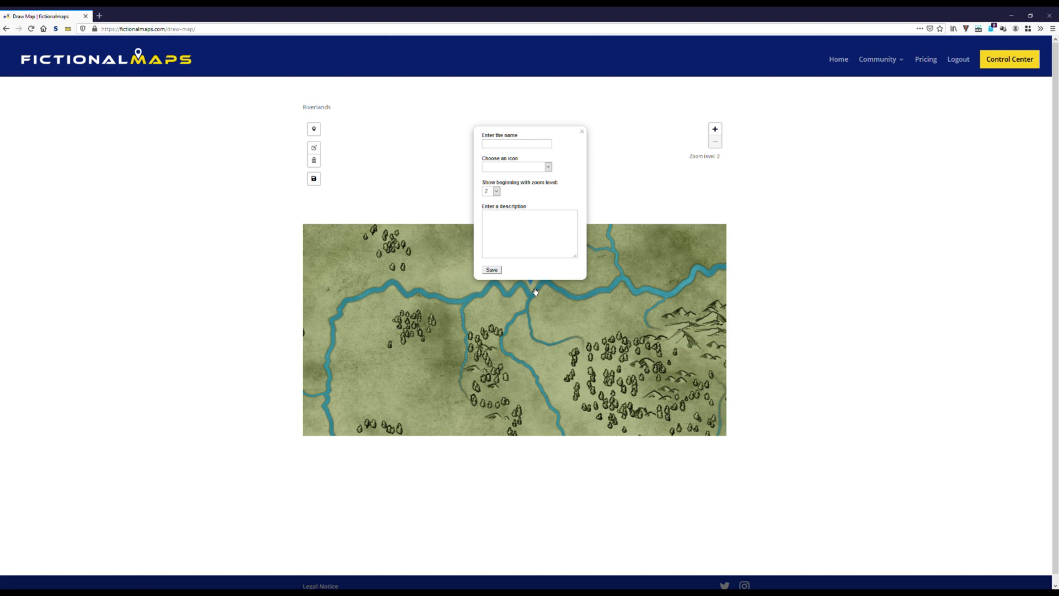
left_click(505, 145)
type("Riverton")
left_click(548, 167)
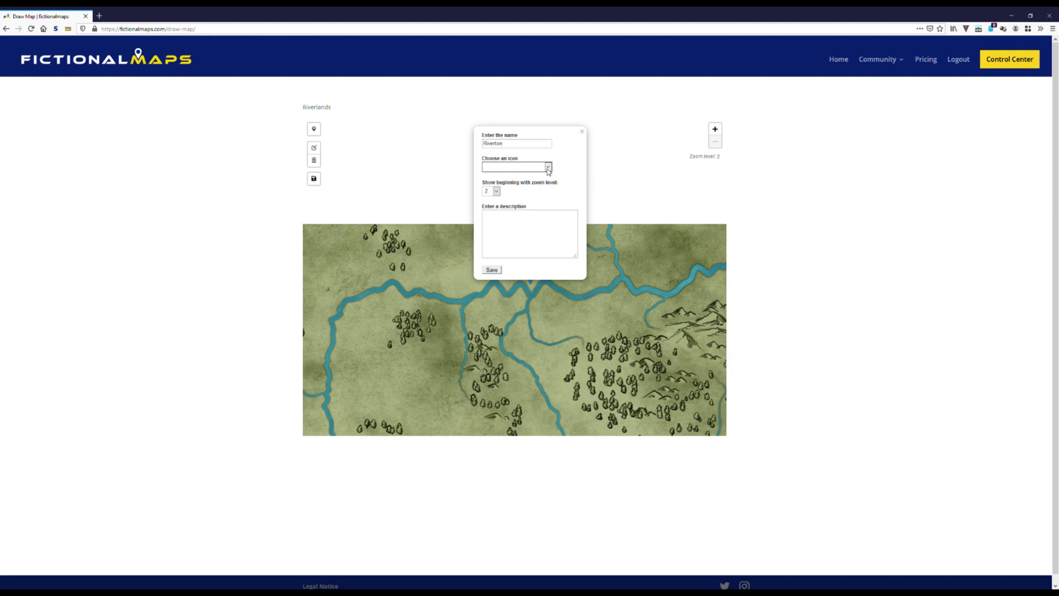
left_click(518, 250)
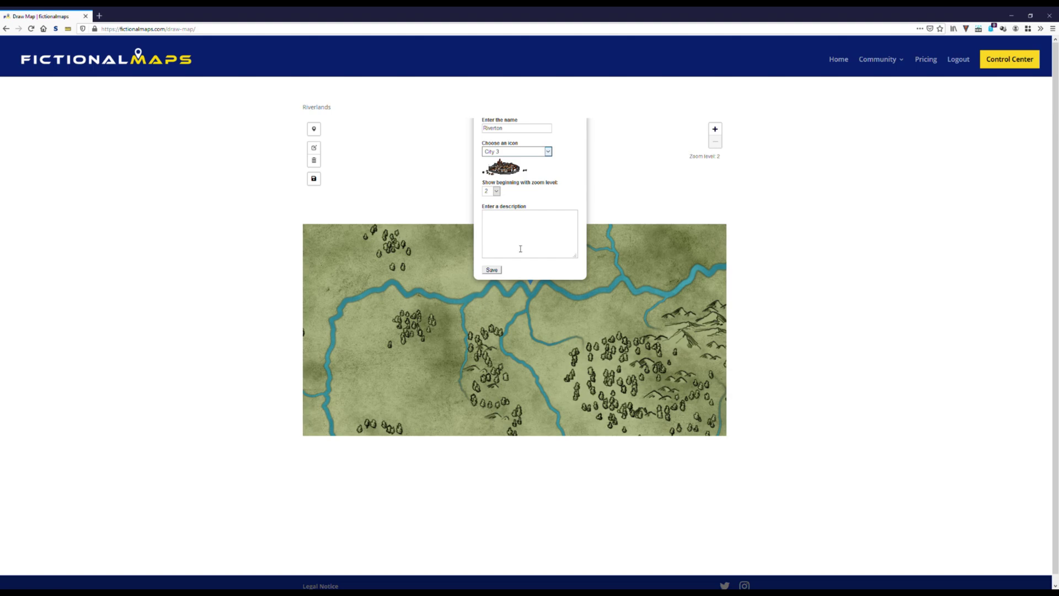
left_click(517, 244)
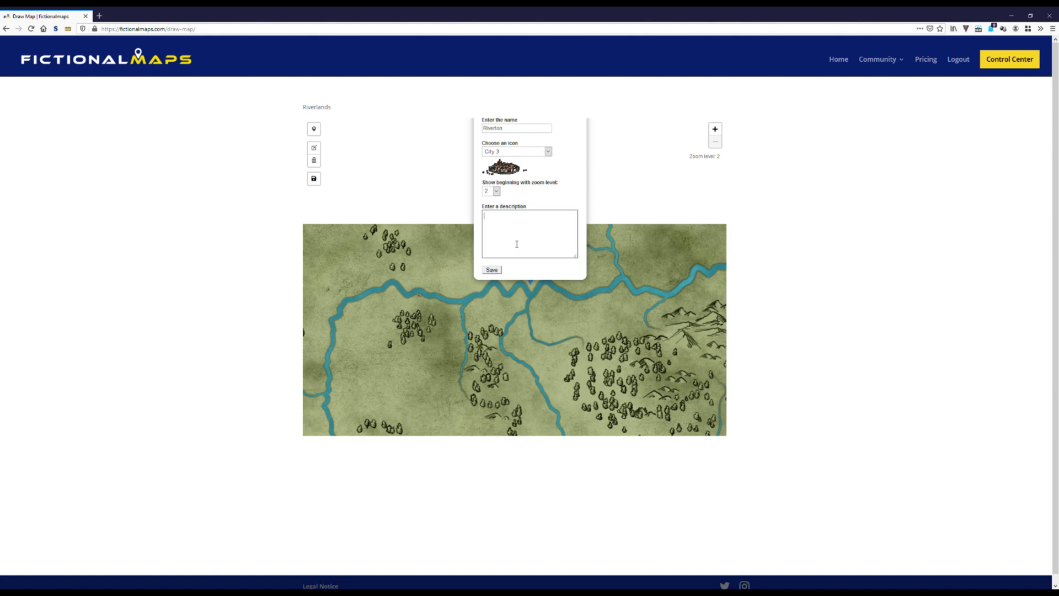
type("Regional Captial of")
key("BackSpace")
key("BackSpace")
key("BackSpace")
key("BackSpace")
type("ital of the Riverlands")
left_click(490, 270)
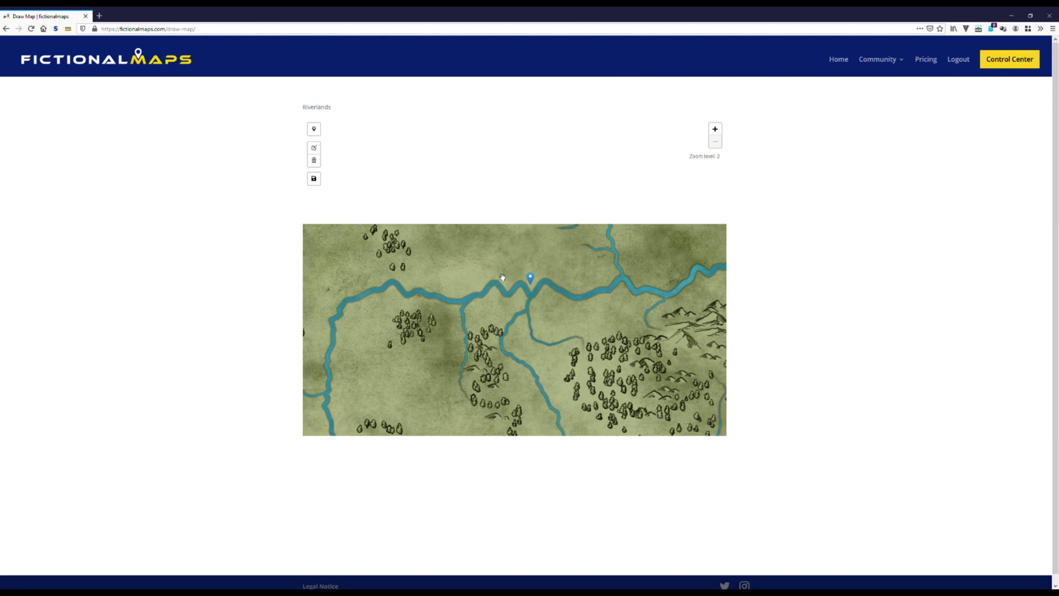
Add a Paperton marker in the forest: Town 1 icon, zoom 3, 'Prospers thanks to paper mill'
left_click(314, 128)
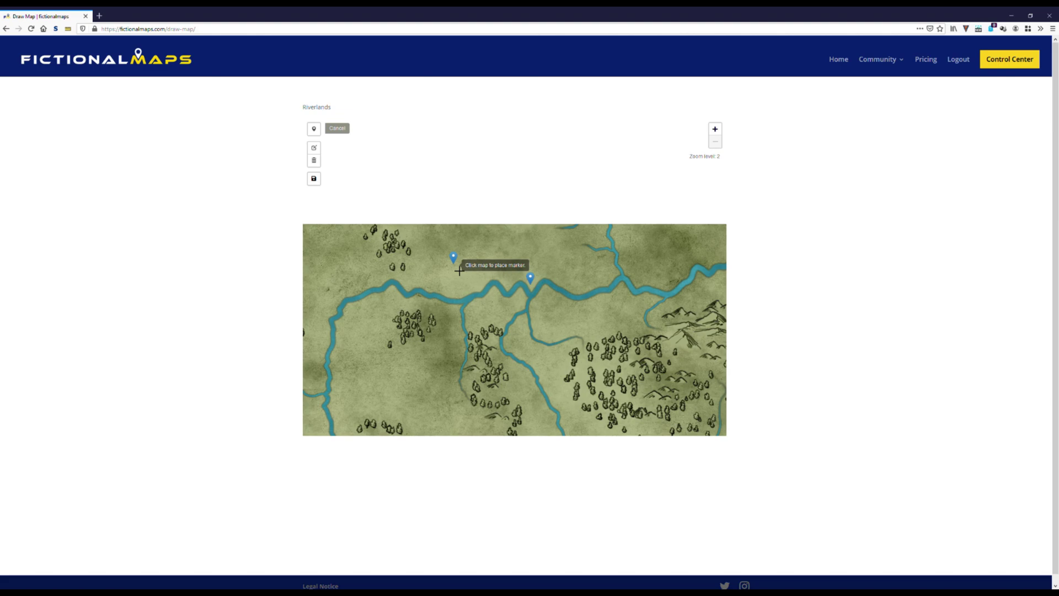
left_click(508, 331)
left_click(494, 189)
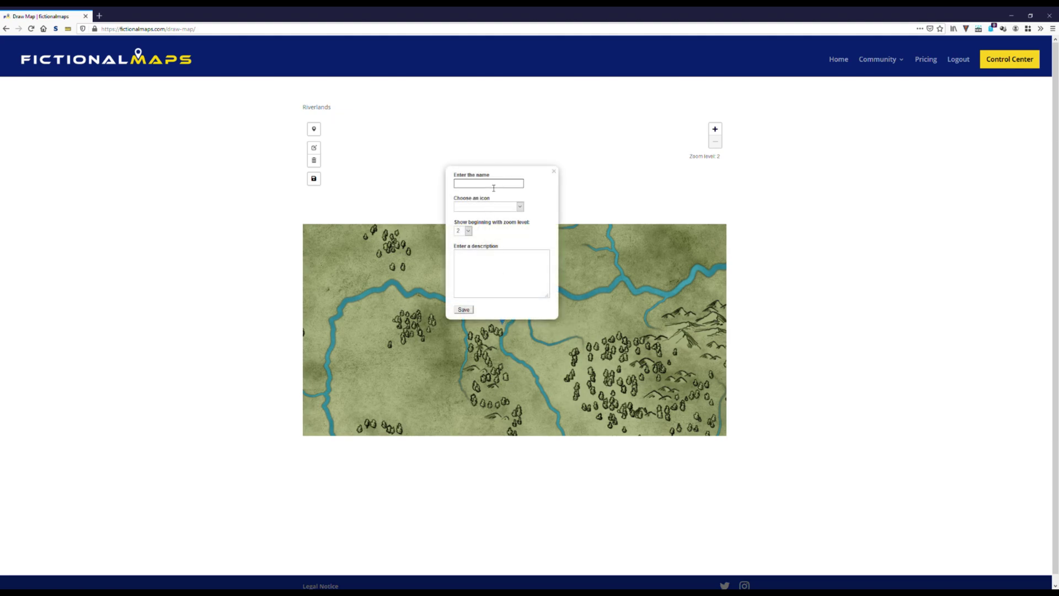
type("Paperton")
key("Tab")
key("Down")
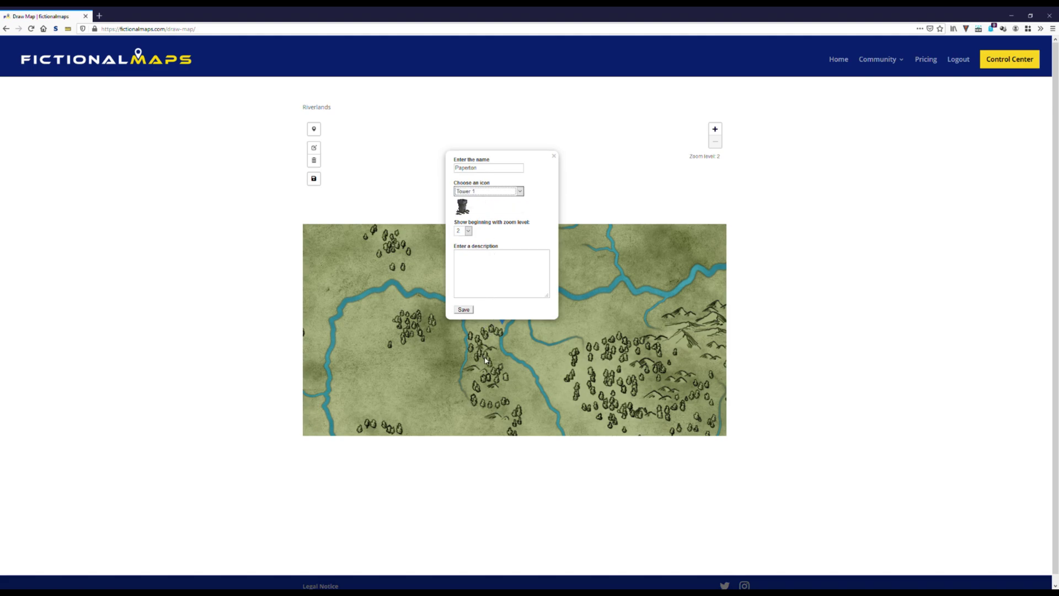
key("Down")
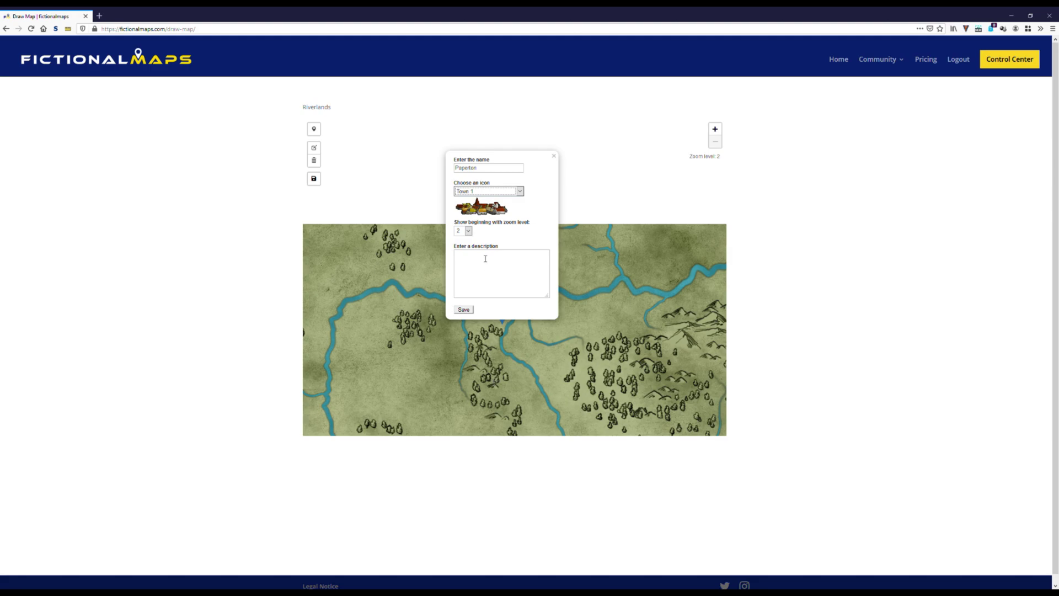
left_click(468, 232)
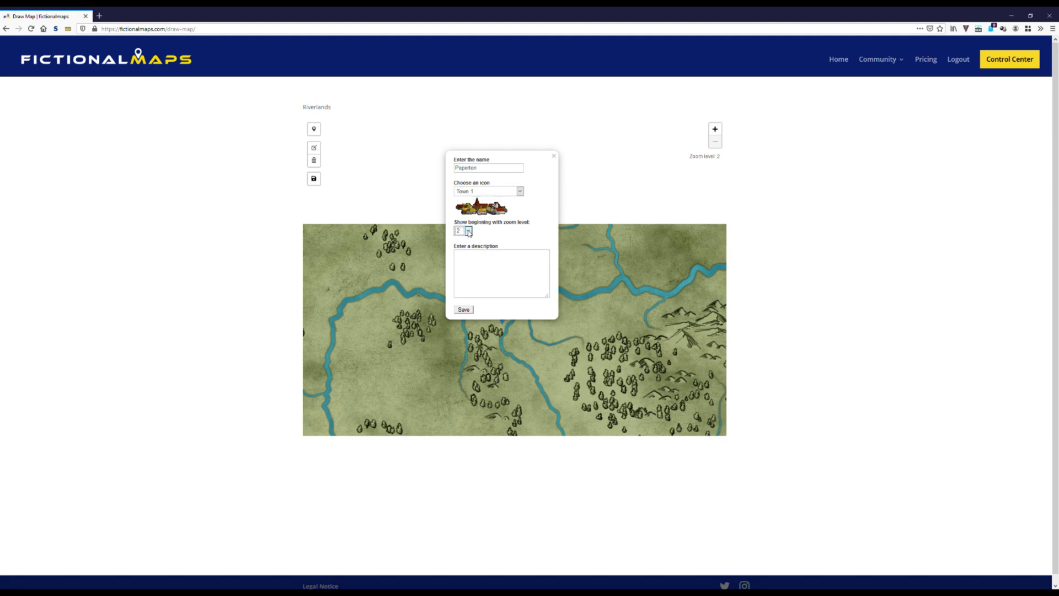
left_click(496, 273)
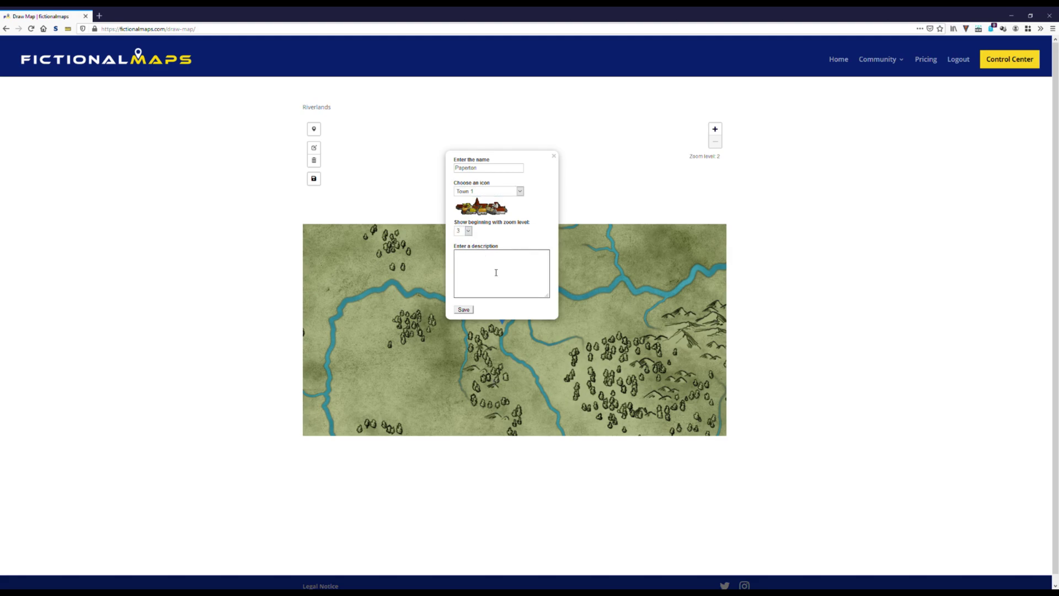
type("Prospers thanks to paper mills")
left_click(464, 309)
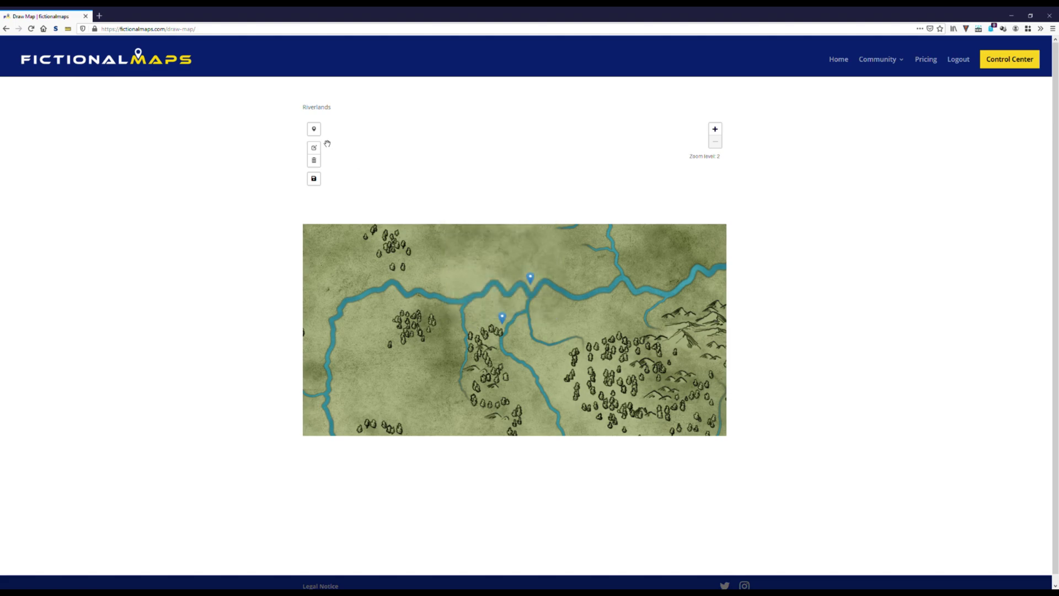
Add a Smoketon marker west of Riverton: Town 1 icon, zoom 3, 'Famous for smoked' description
left_click(314, 130)
left_click(451, 299)
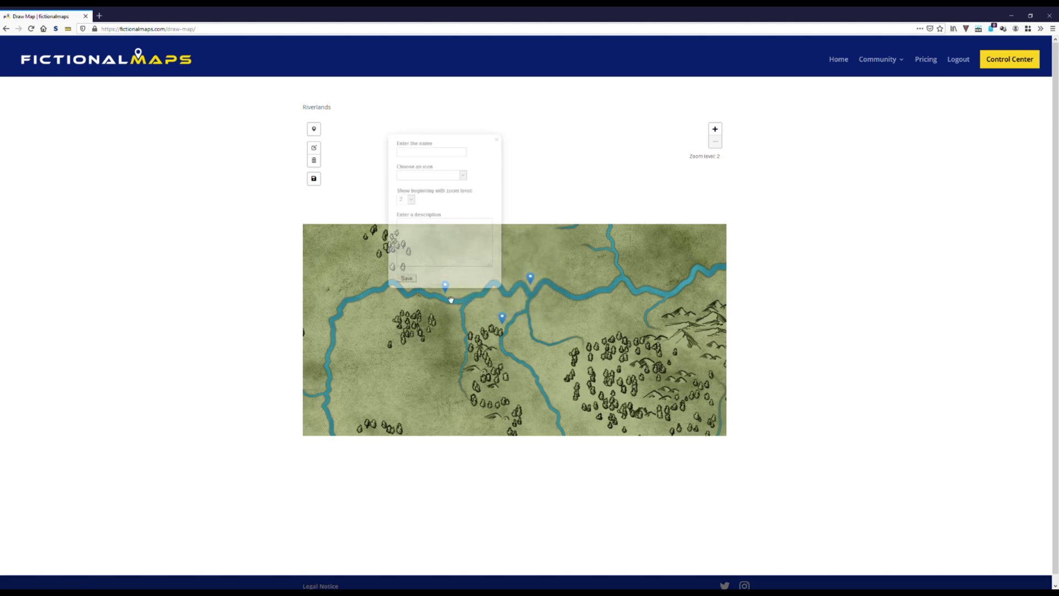
left_click(414, 156)
type("Sm")
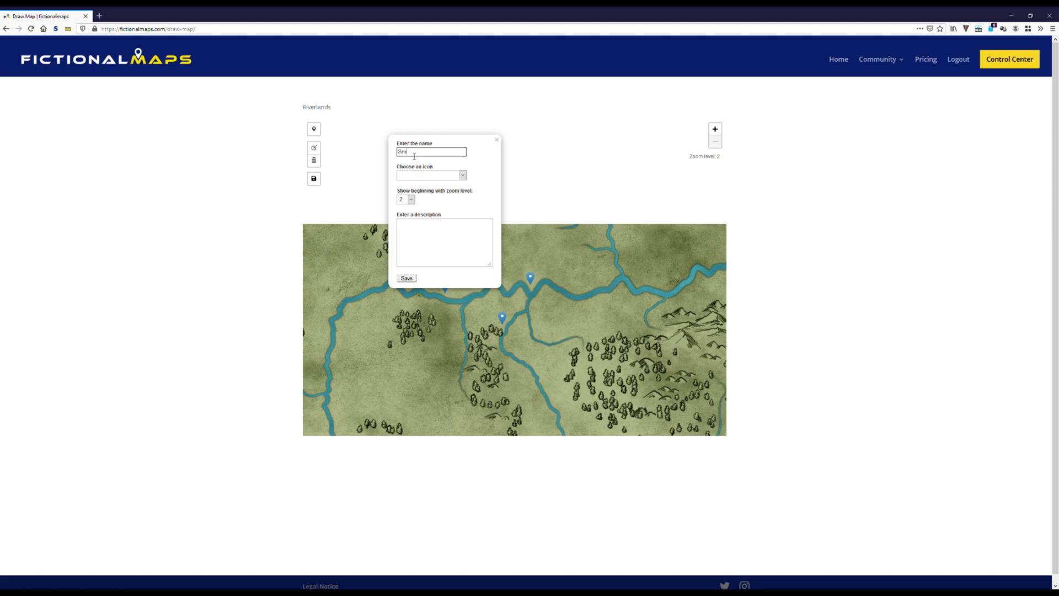
type("oketon")
left_click(432, 175)
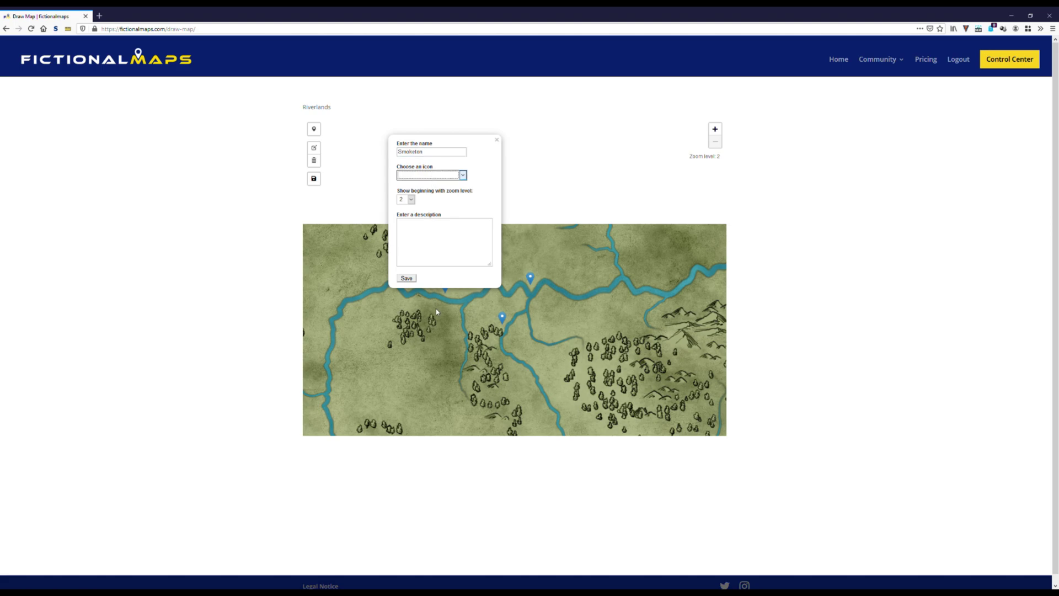
key("Down")
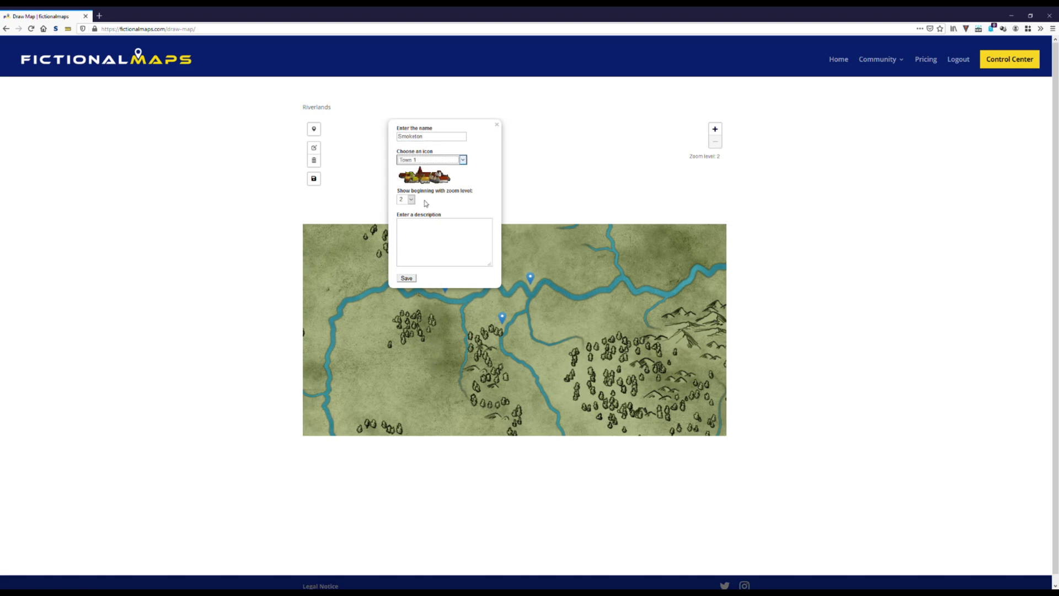
left_click(411, 200)
left_click(408, 228)
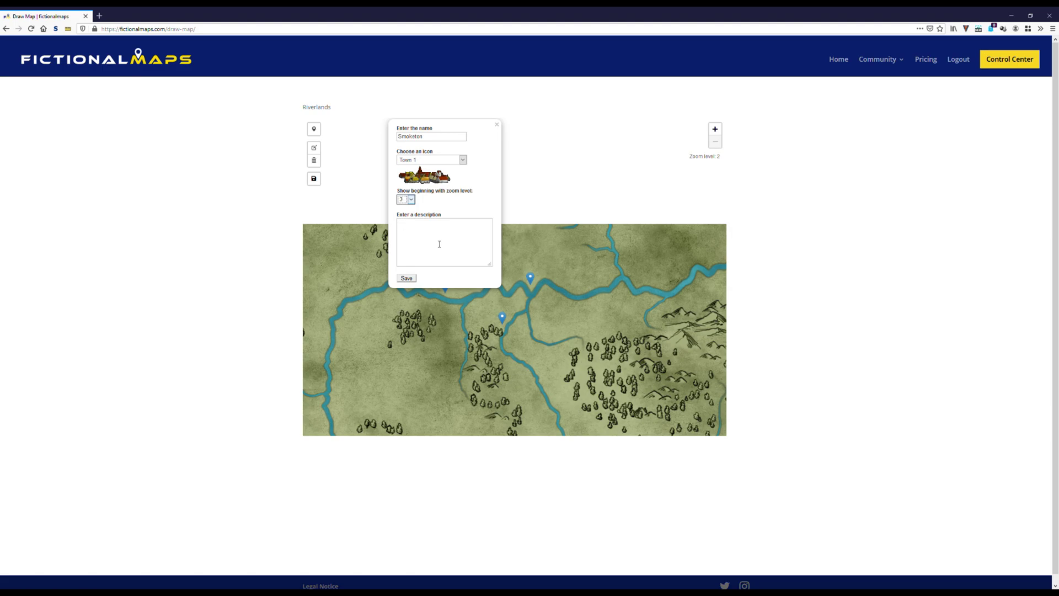
left_click(438, 243)
type("Fam")
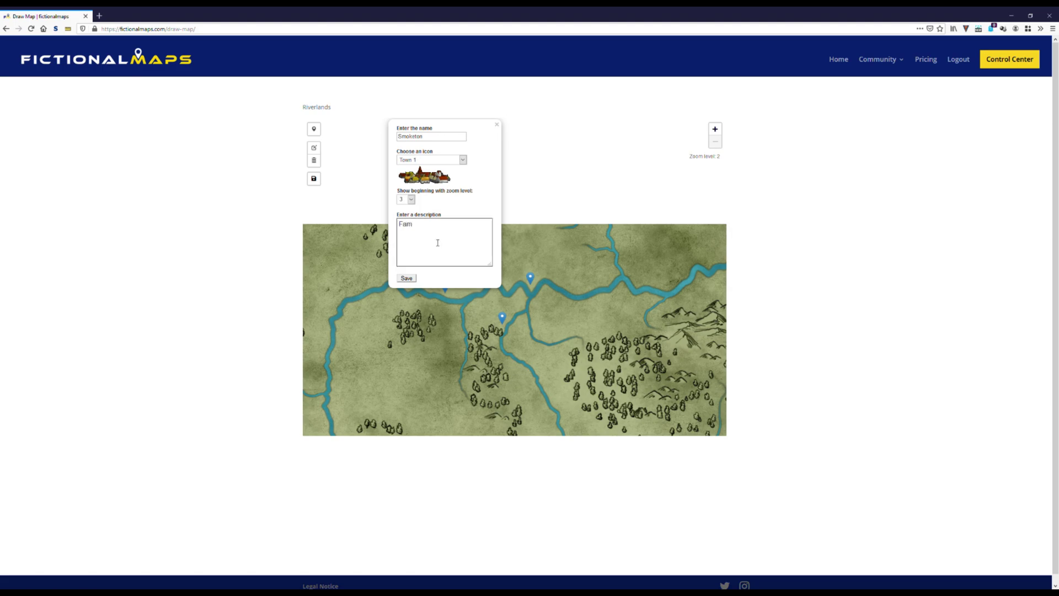
type("ous for smoked fish")
left_click(406, 278)
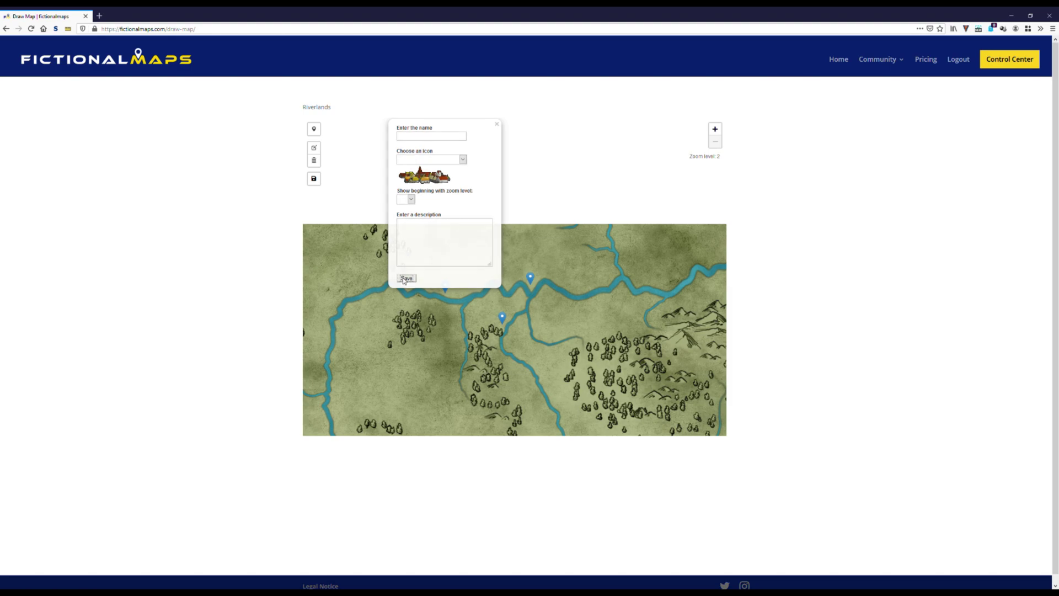
Add a Timberwood marker in the forest: Village 3 icon, zoom 4, 'Lumberjack village' description
left_click(315, 130)
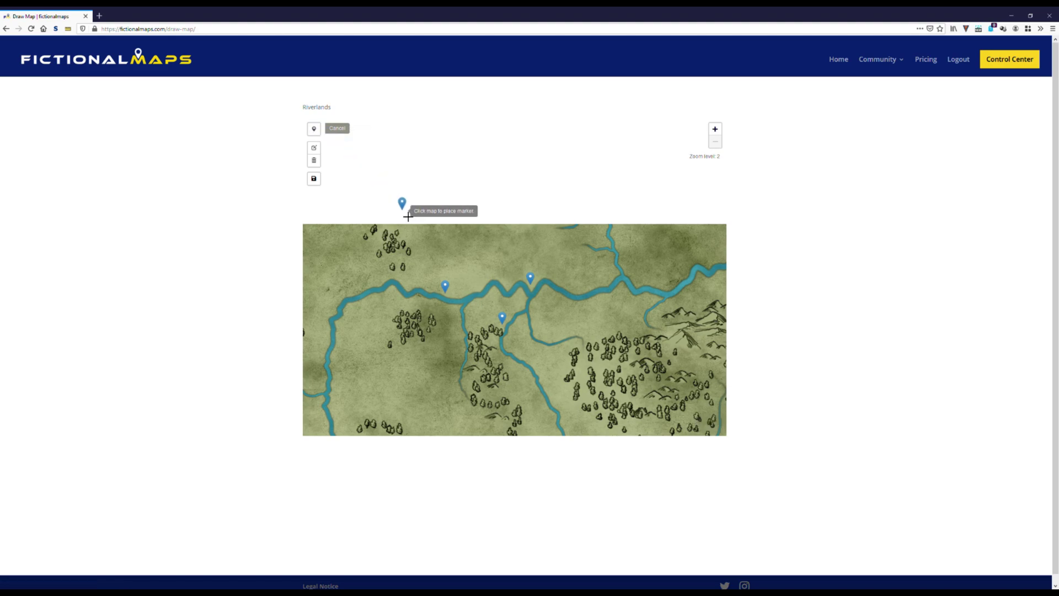
left_click(498, 364)
left_click(470, 220)
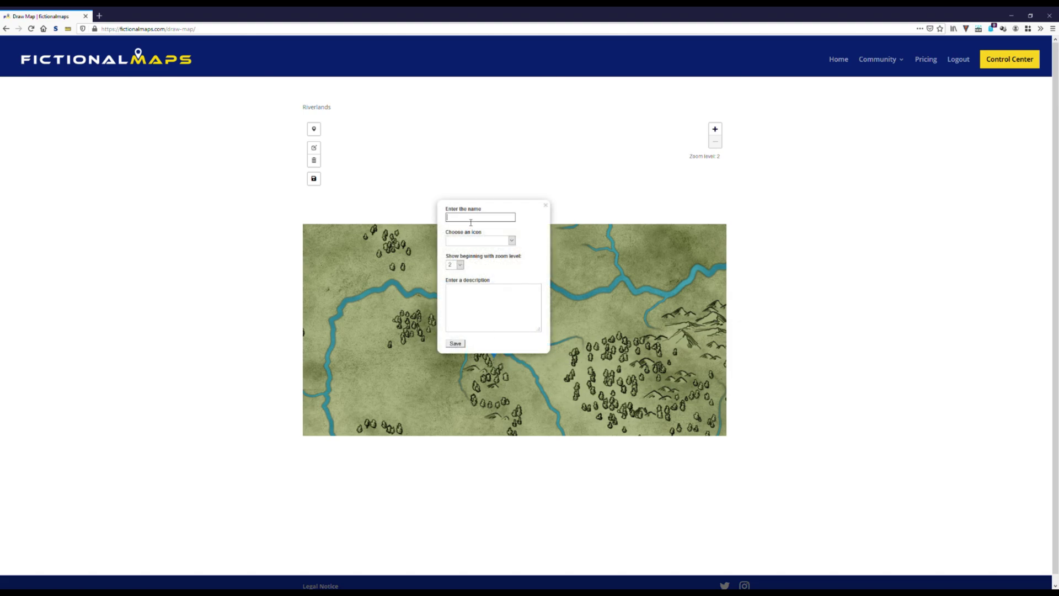
type("Timberwood")
key("Tab")
key("Down")
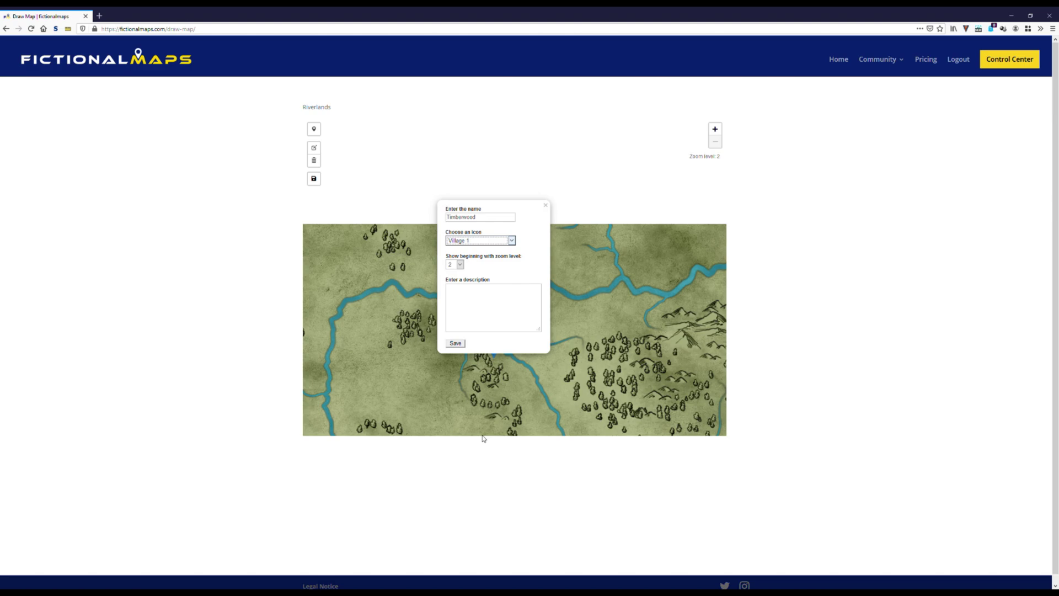
key("Down")
key("Down")
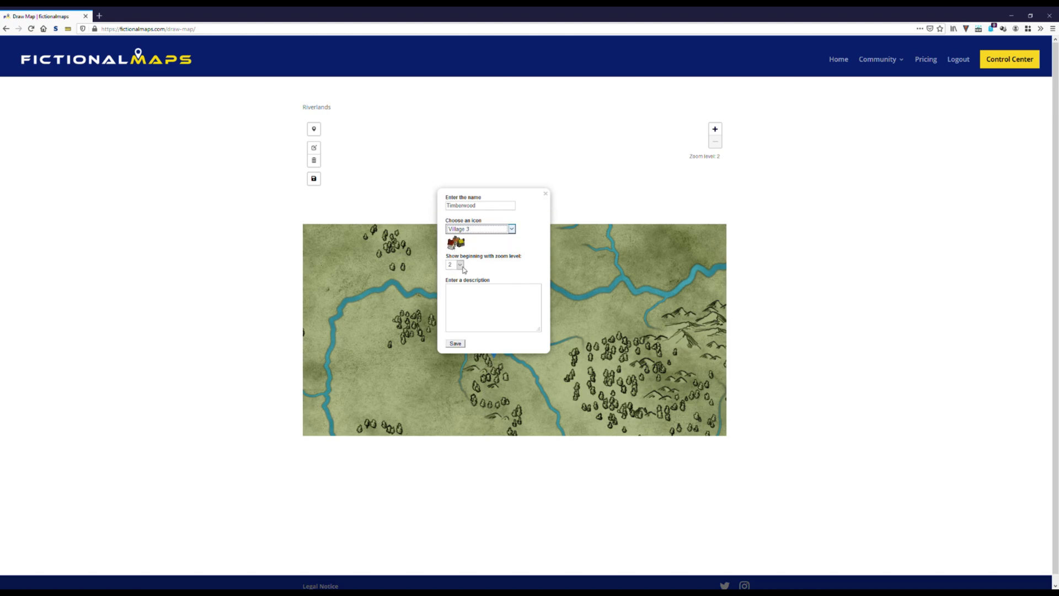
key("Tab")
key("Down")
key("Down")
left_click(485, 298)
type("Lum")
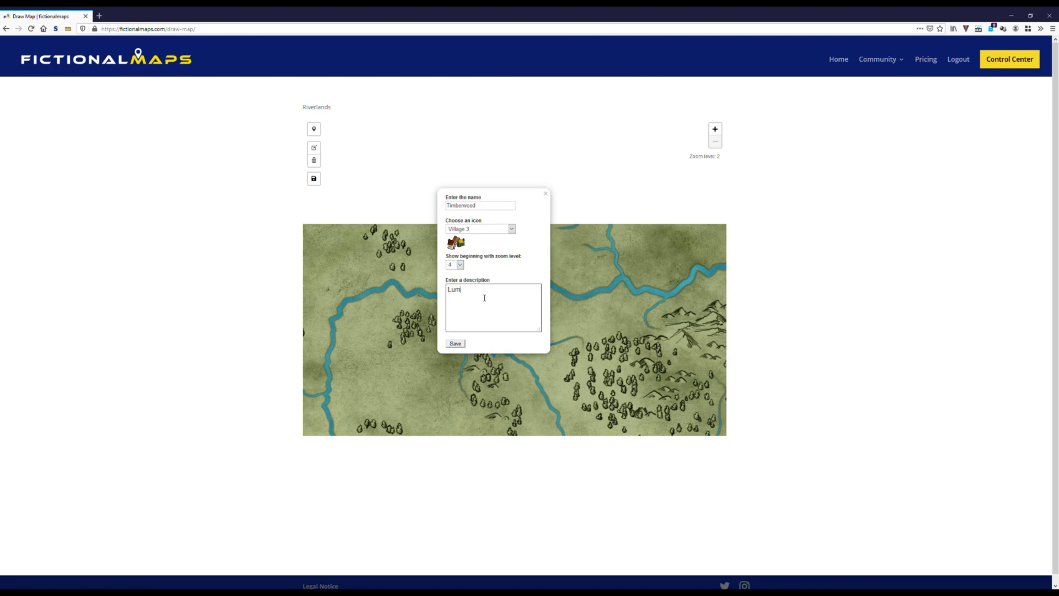
type("berjack village")
left_click(455, 343)
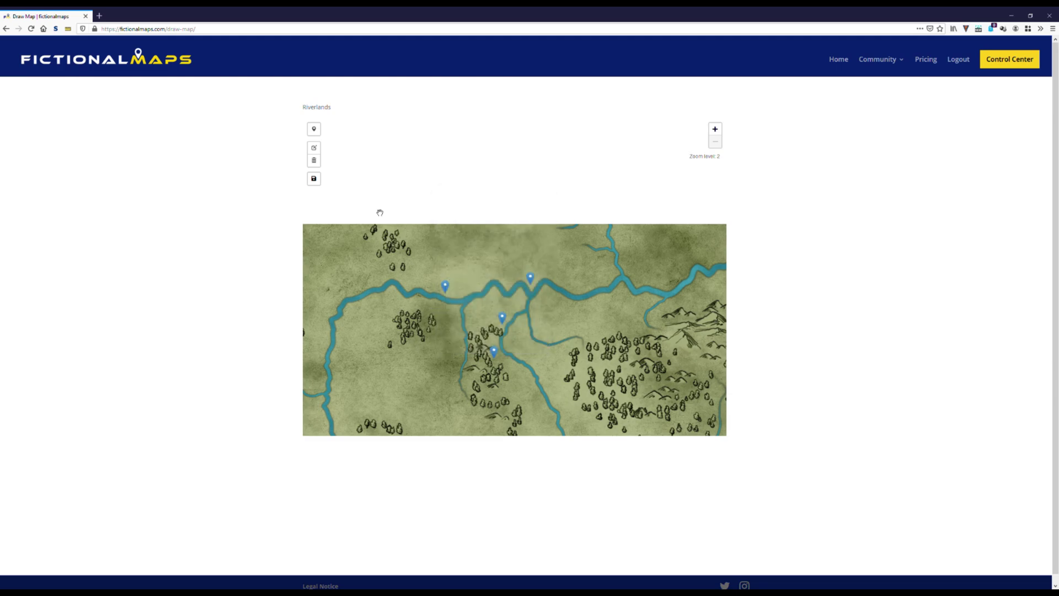
Place a Fishwater marker on the river with Village 3 icon, zoom 4, 'Fishermen village' description
left_click(314, 130)
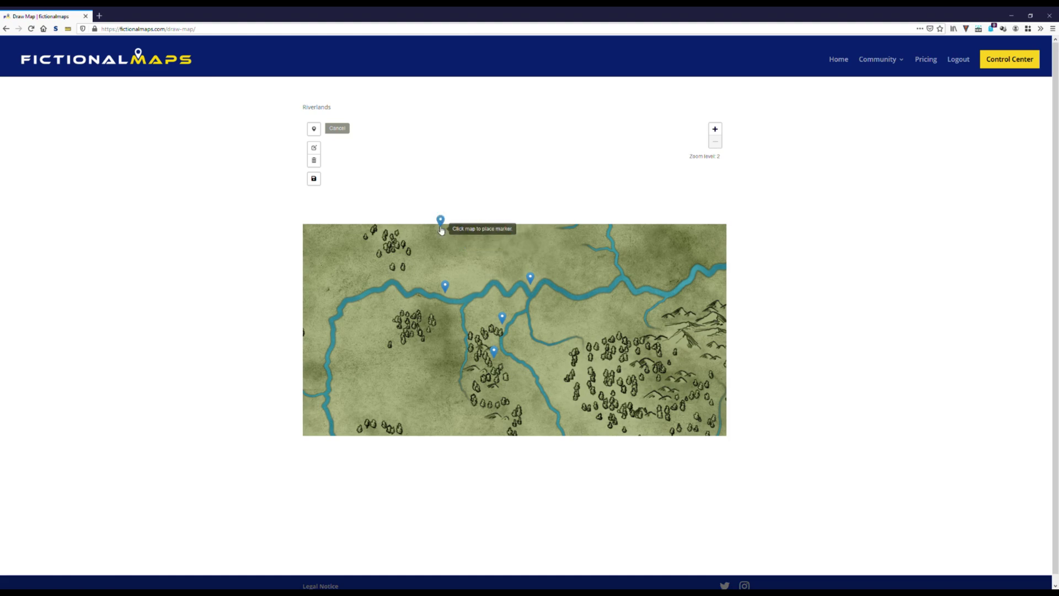
left_click(498, 296)
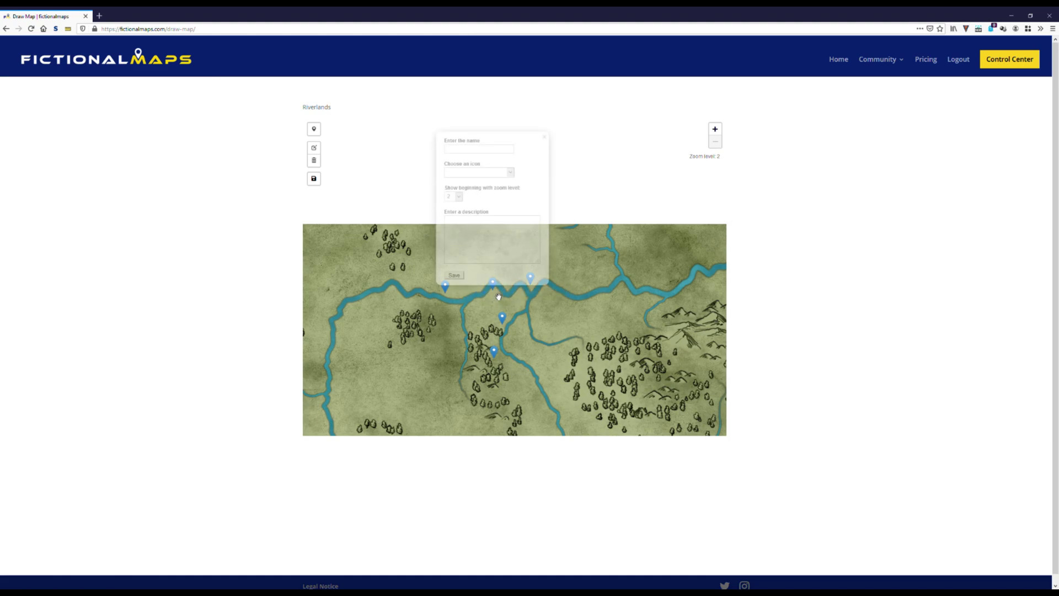
left_click(460, 152)
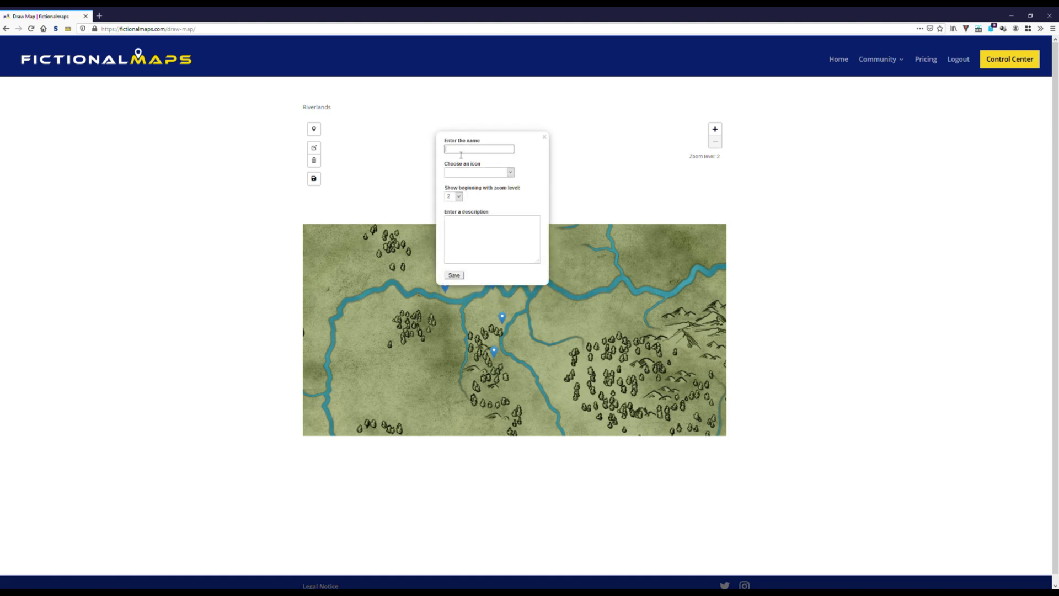
type("Fishwater")
left_click(474, 173)
key("v")
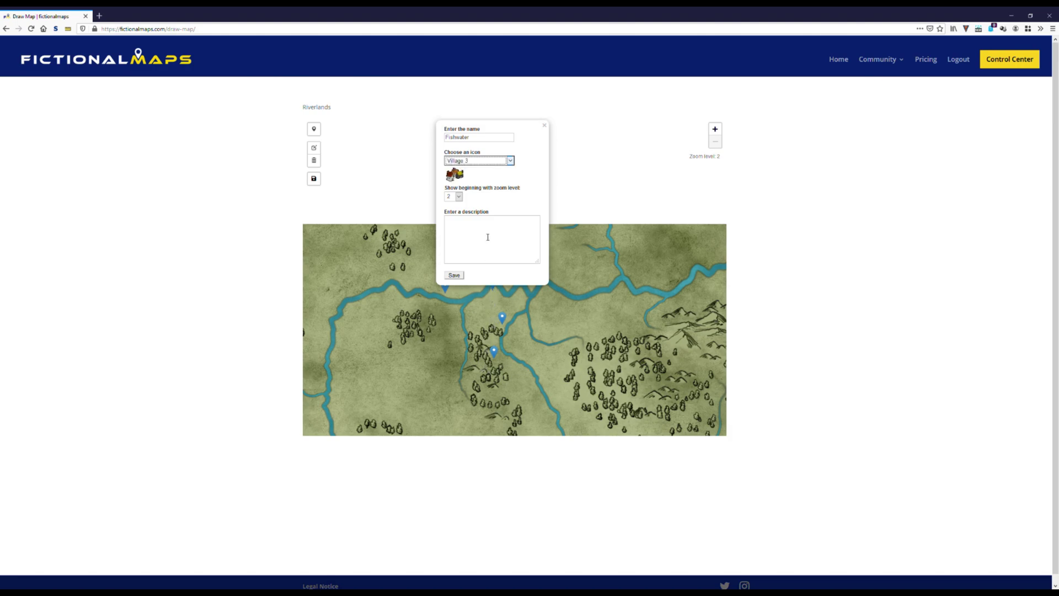
key("Tab")
key("4")
left_click(486, 242)
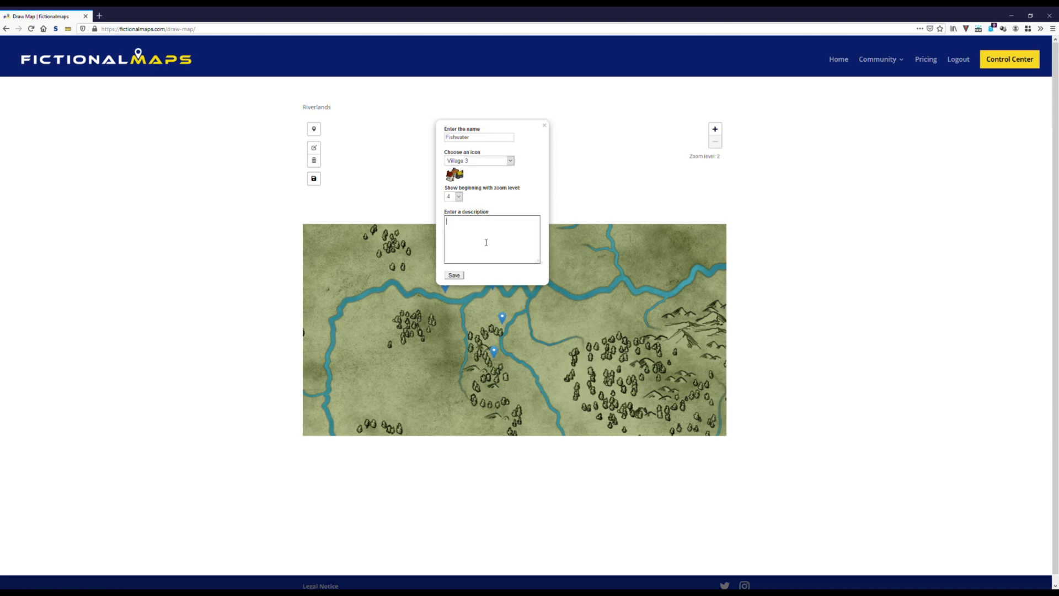
type("Fishermen village")
Save Fishwater, then add a Grainstead marker south of the junction with Farm icon and golden-fields description
left_click(453, 276)
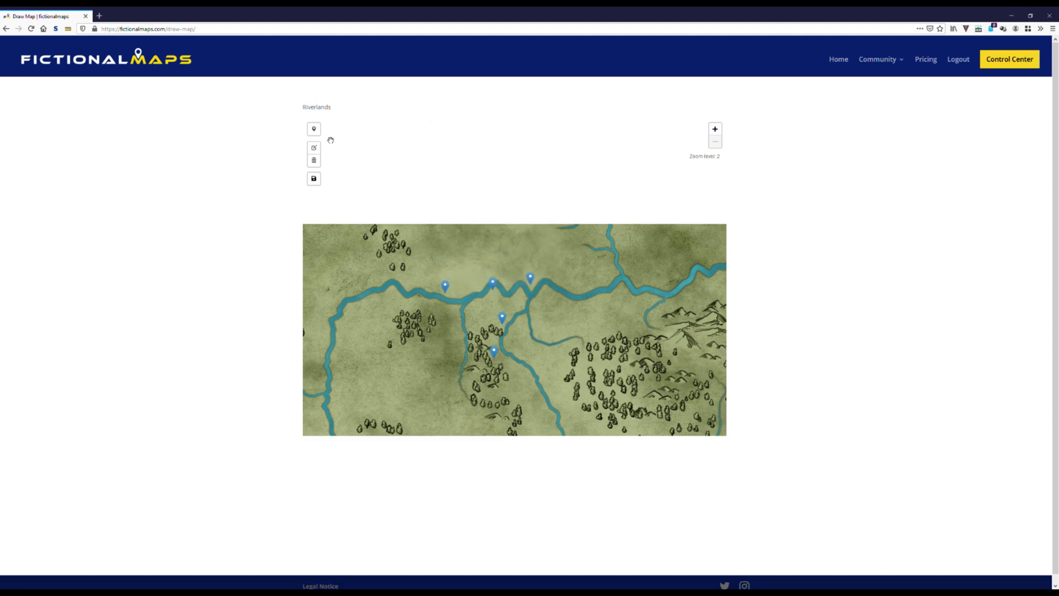
left_click(313, 128)
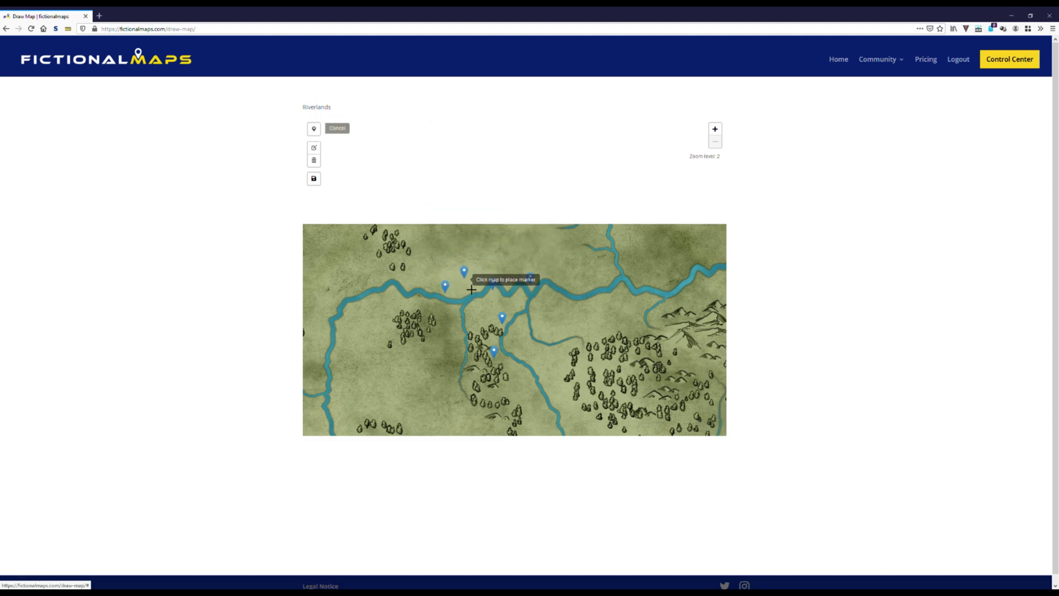
left_click(500, 316)
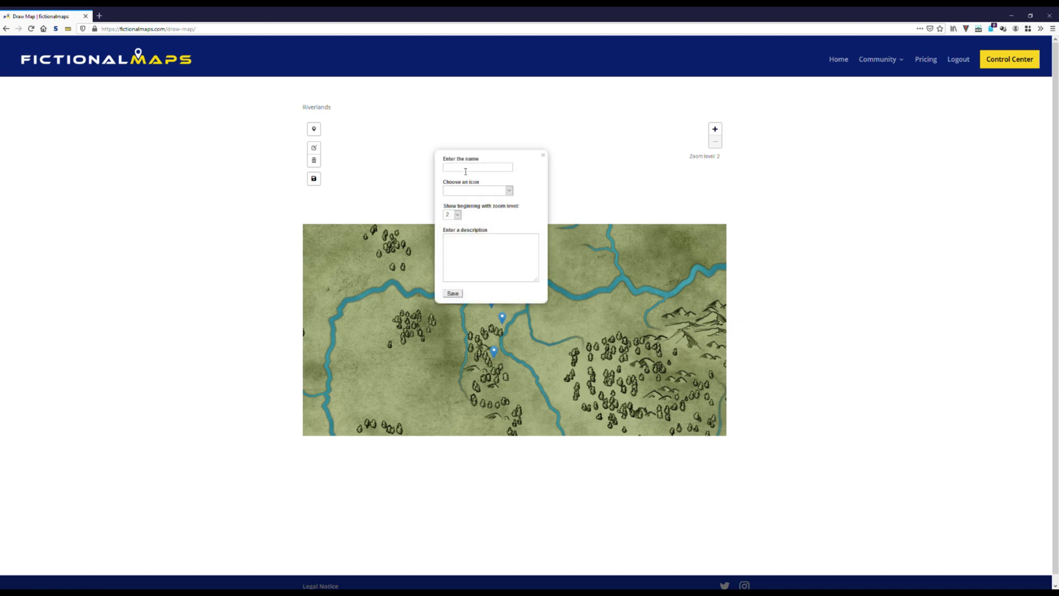
left_click(465, 169)
type("Grainstead")
key("Tab")
key("g")
key("f")
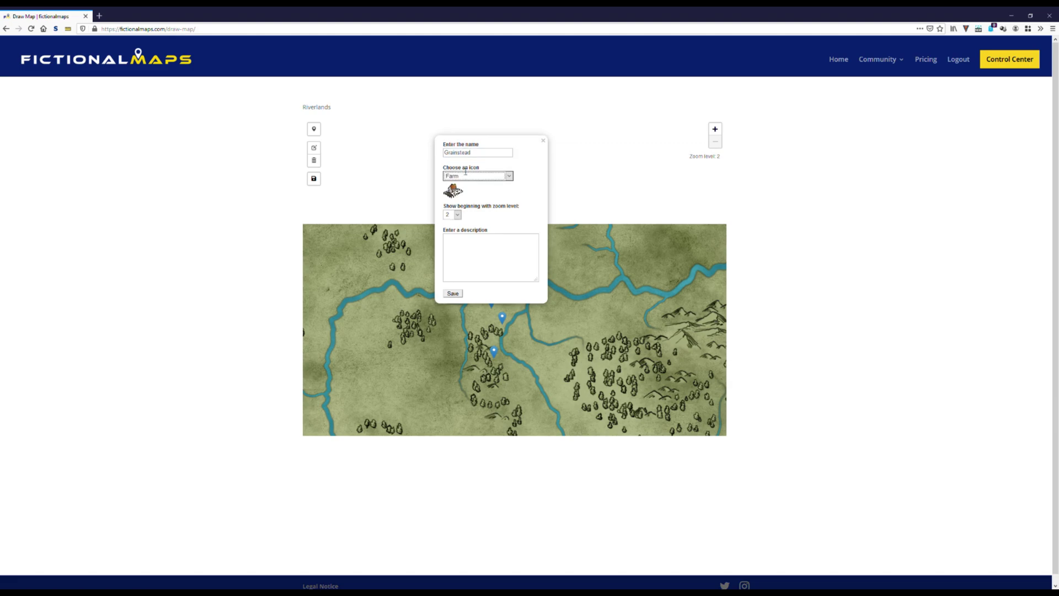
key("Tab")
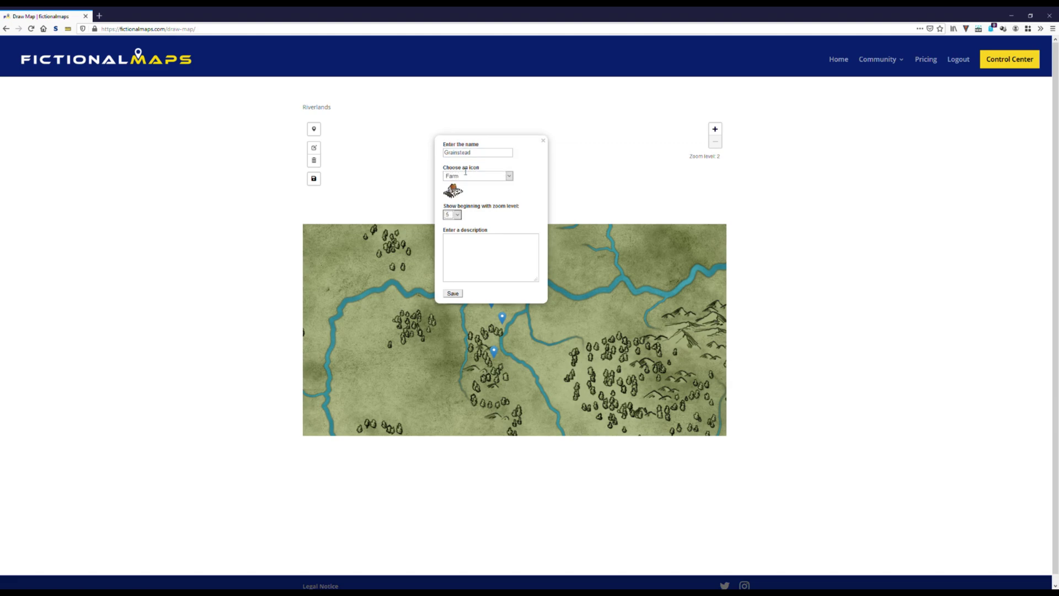
key("Tab")
type("Golden")
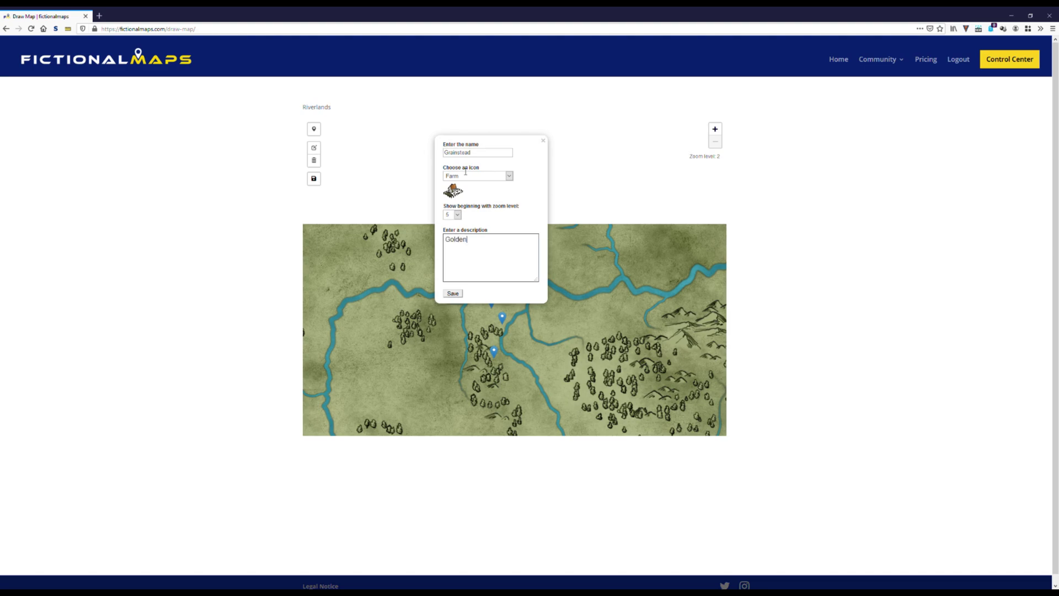
type(" fields to the horizon")
left_click(460, 294)
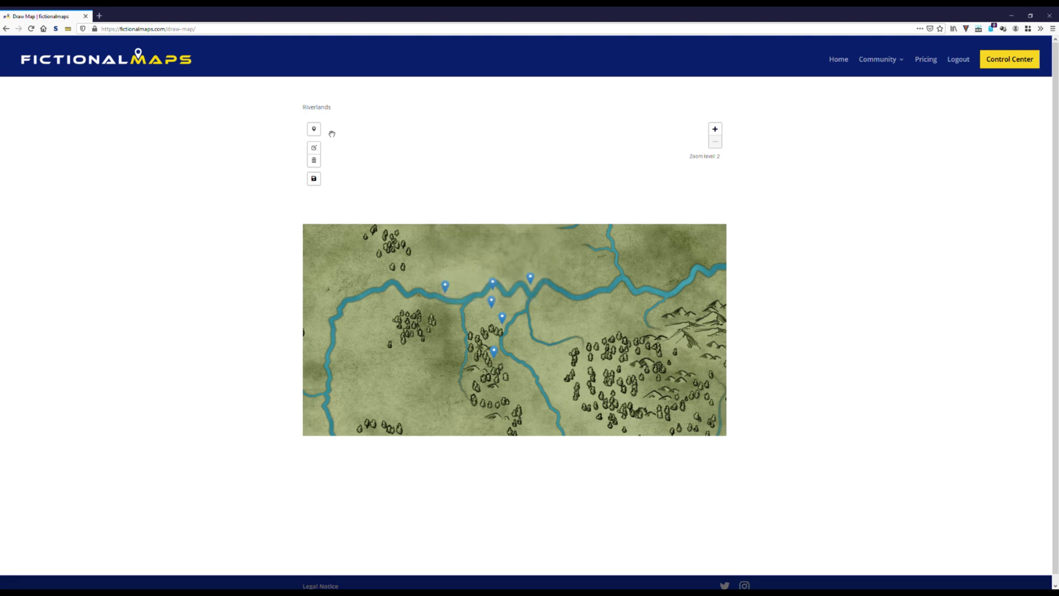
Place a Whitewater Bridge marker with the Bridge icon, zoom level 5 and 'Important Crossing' description
left_click(313, 129)
left_click(469, 327)
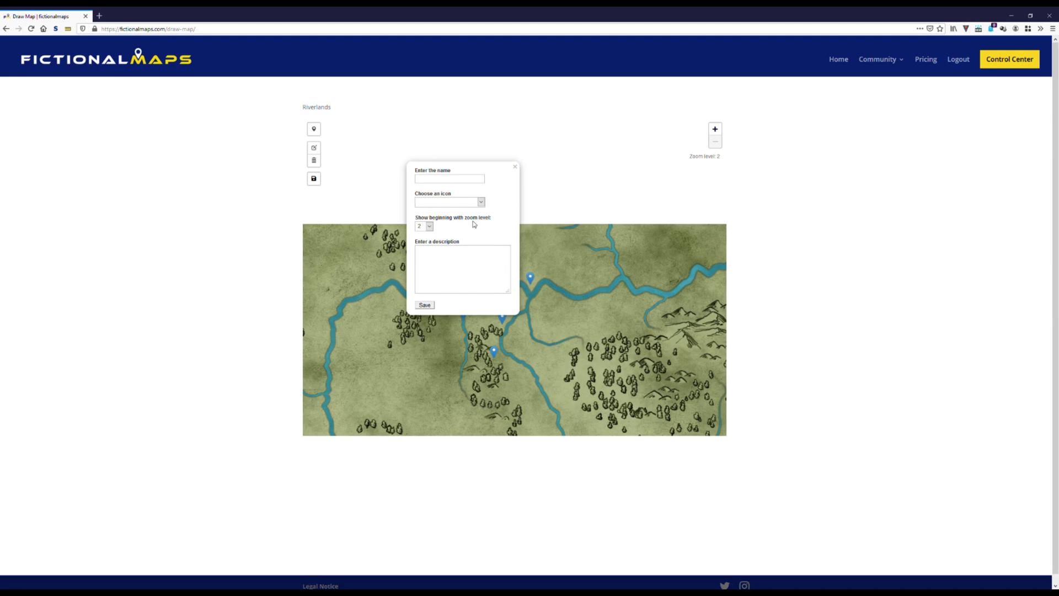
left_click(471, 203)
key("Down")
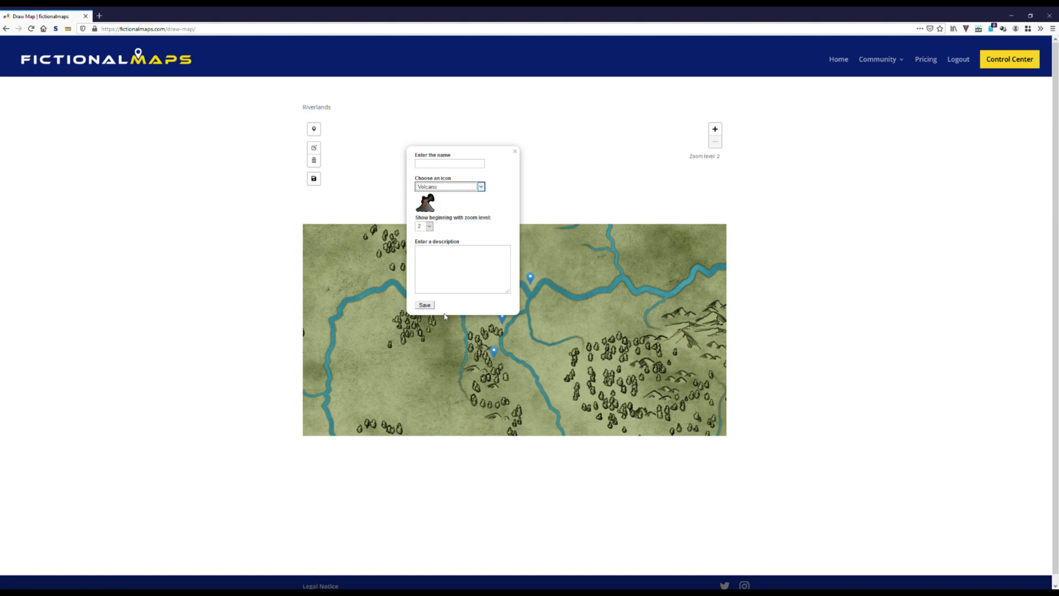
key("Down")
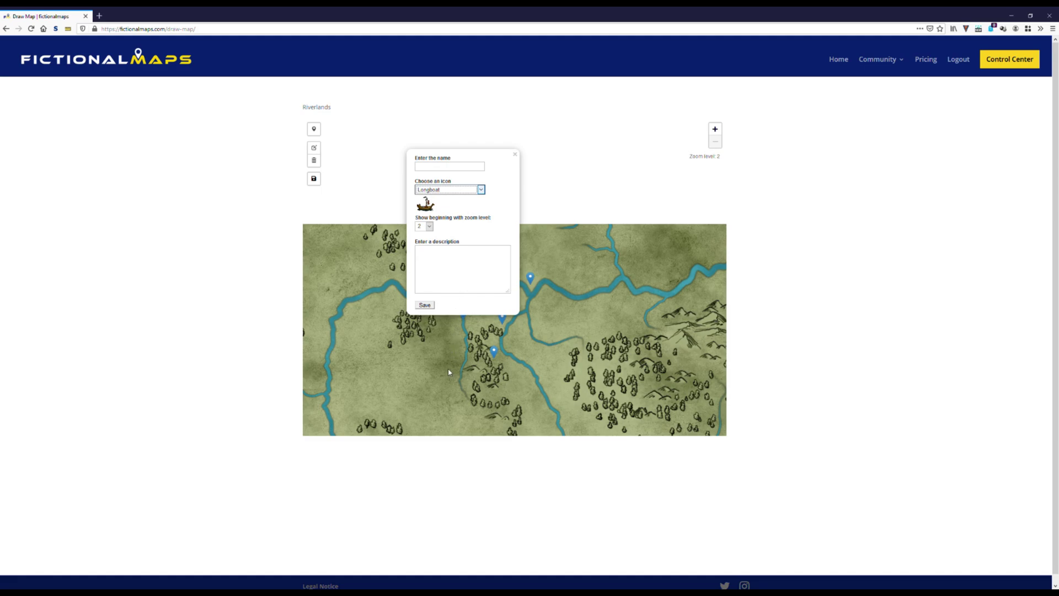
key("Down")
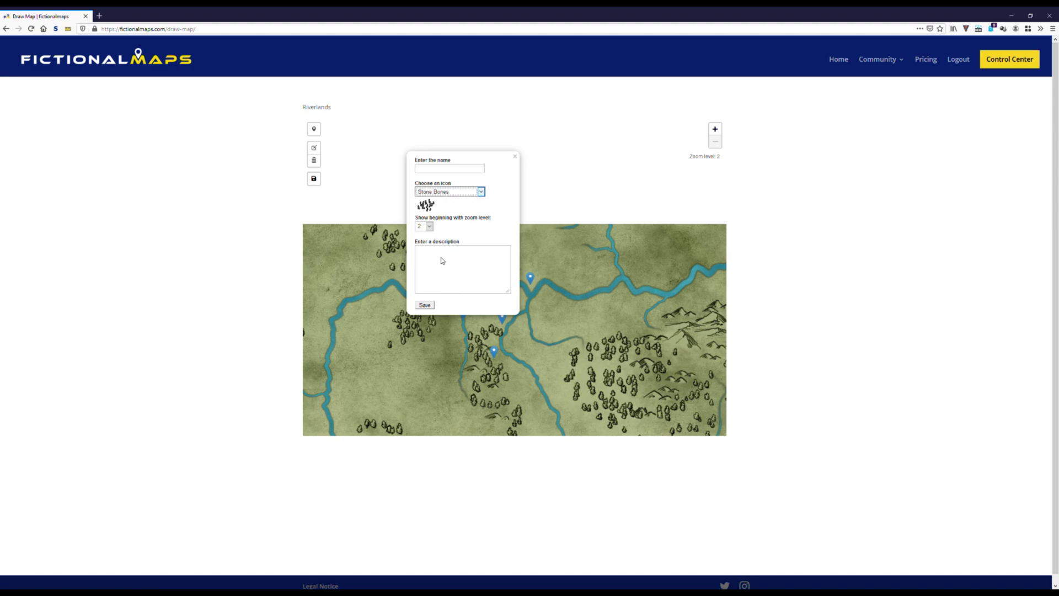
key("Down")
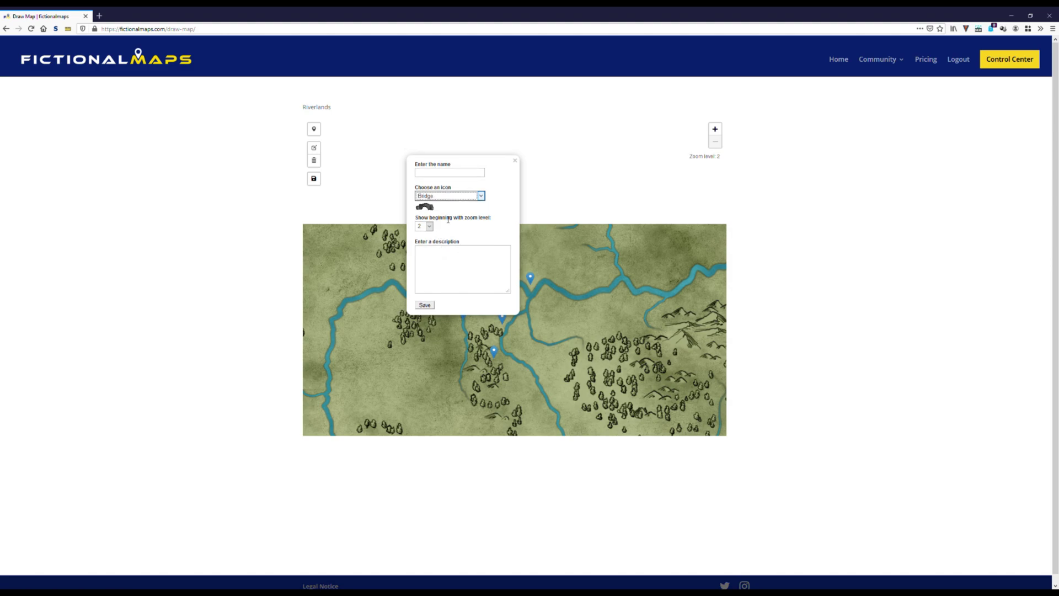
left_click(445, 175)
type("Whitewater")
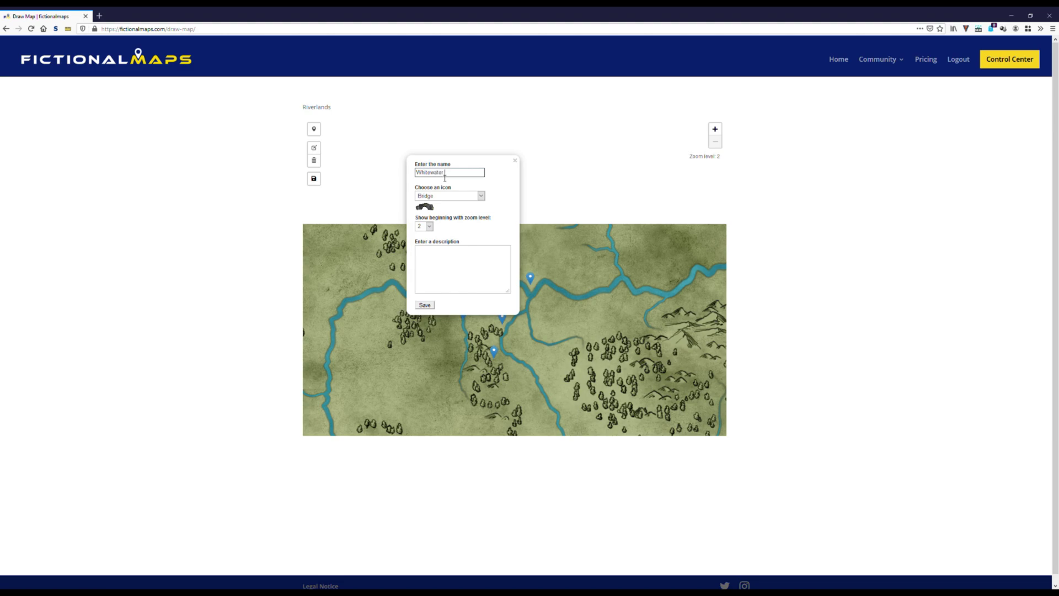
type(" Bridge")
left_click(469, 268)
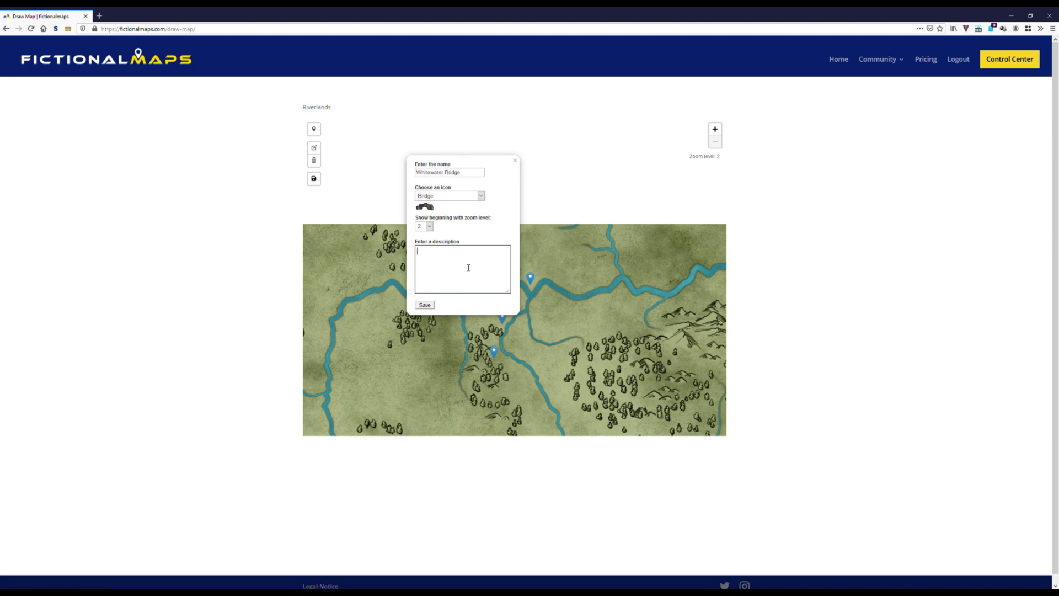
left_click(430, 226)
left_click(421, 273)
Save the Whitewater Bridge marker, then save the whole Riverlands map and acknowledge the confirmation
left_click(420, 307)
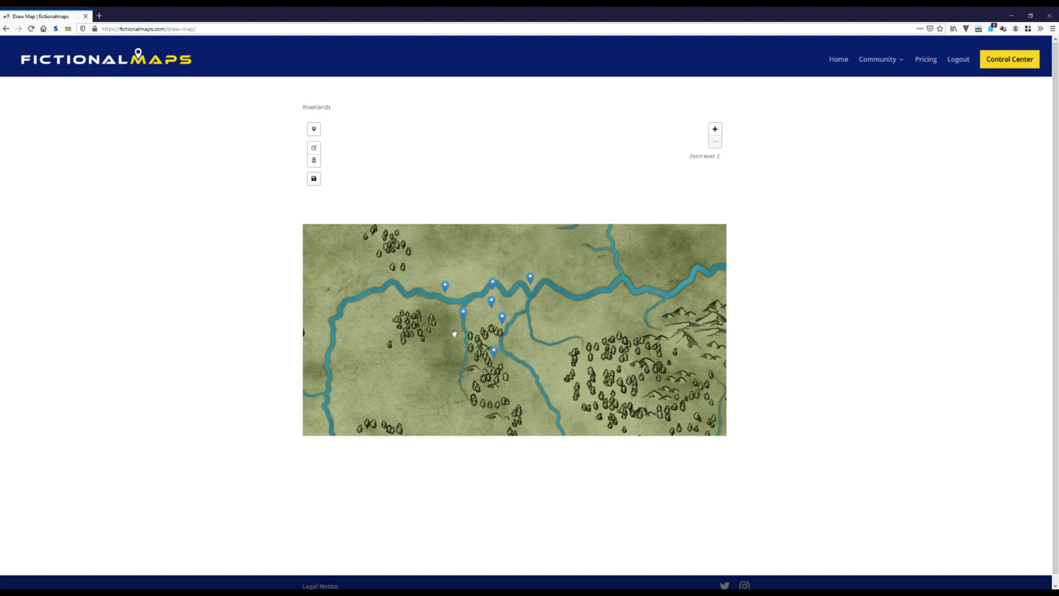
left_click(313, 179)
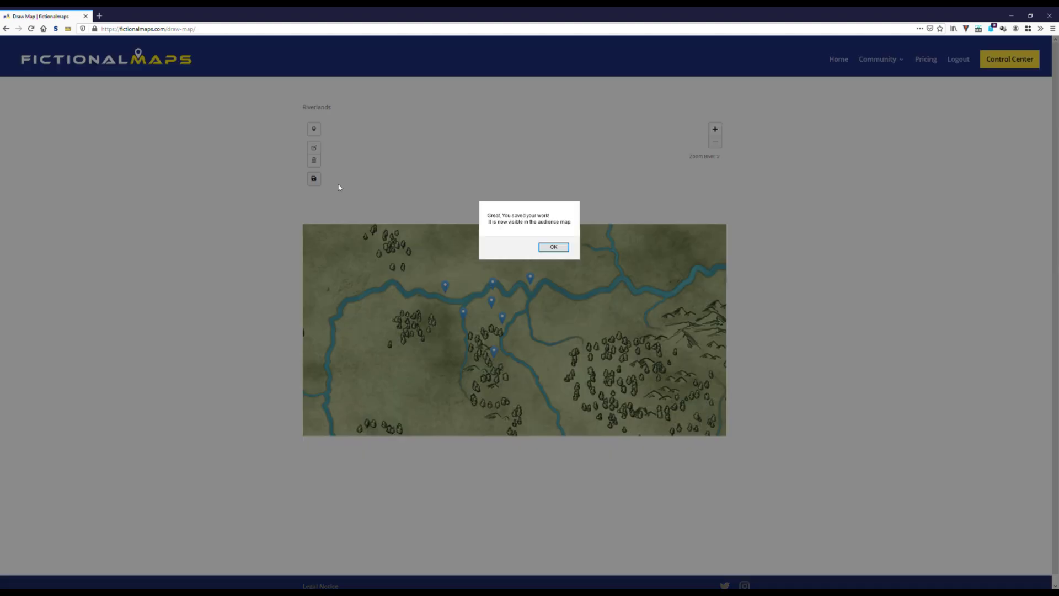
left_click(554, 248)
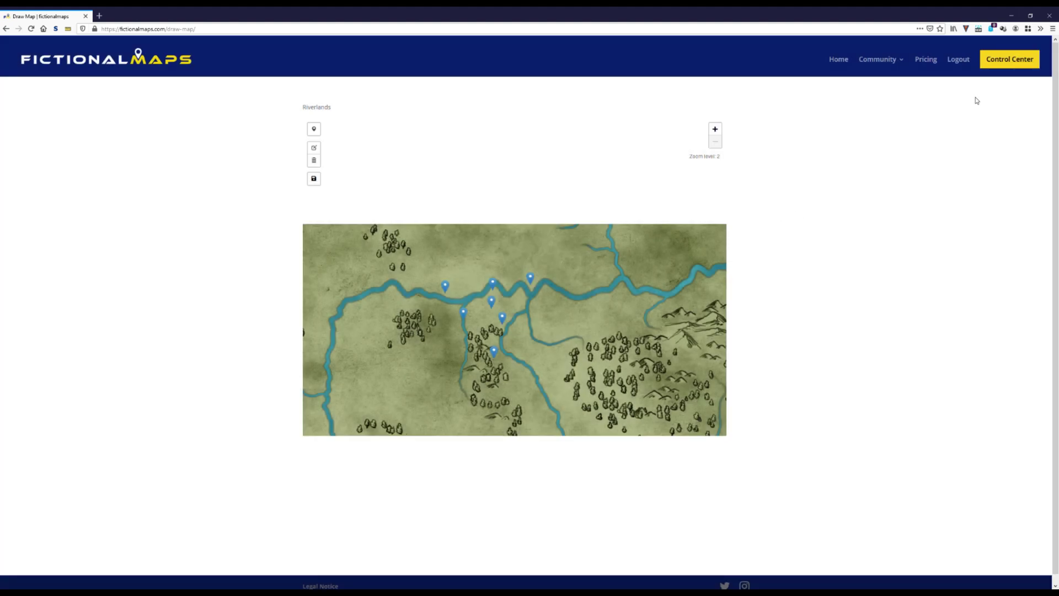
Open the Riverlands audience map from the Control Center and view Riverton's description
left_click(1010, 61)
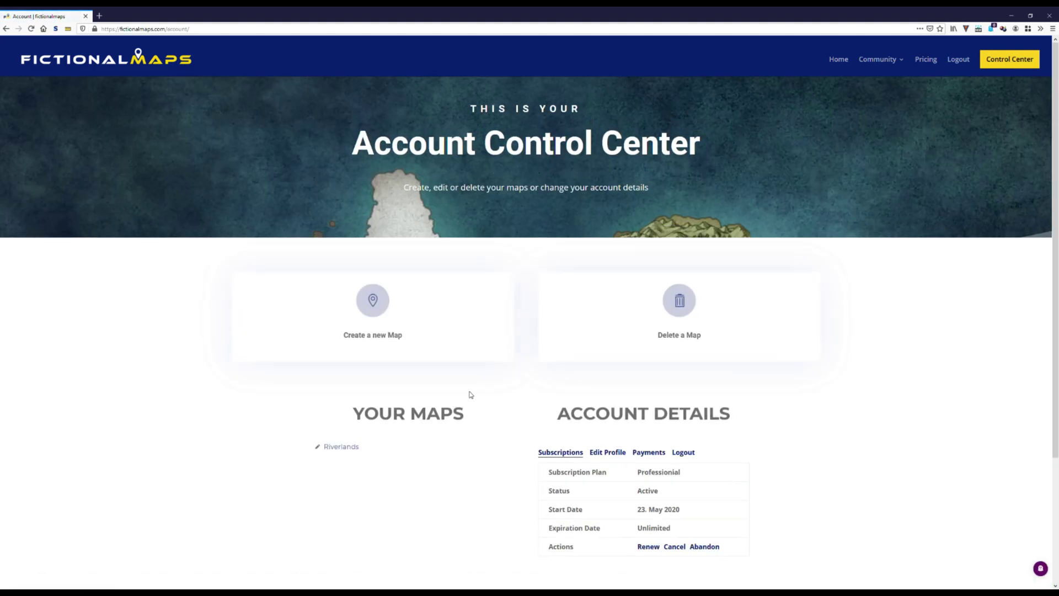
left_click(346, 448)
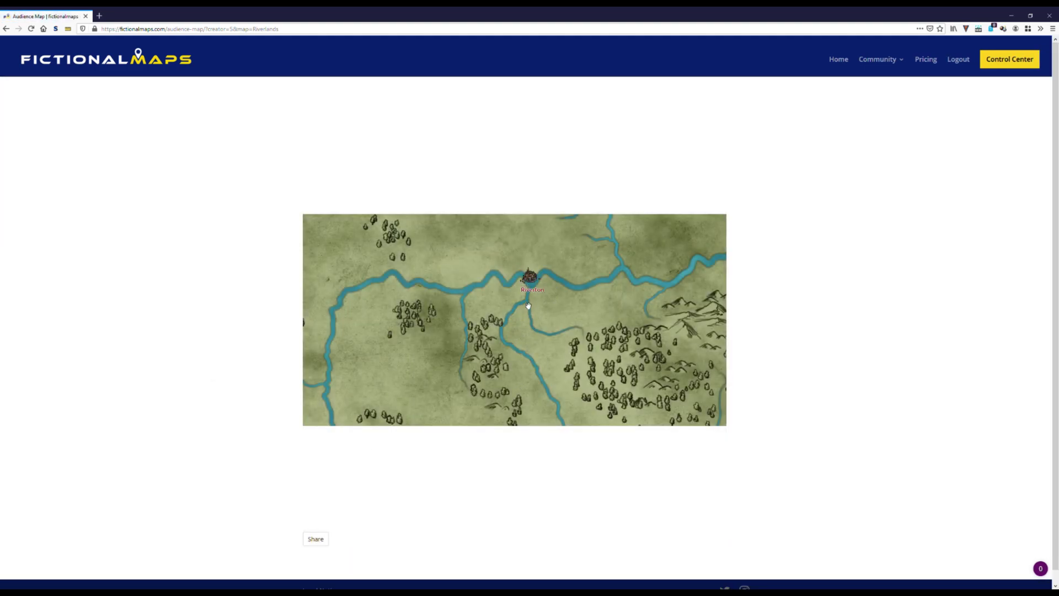
left_click(532, 279)
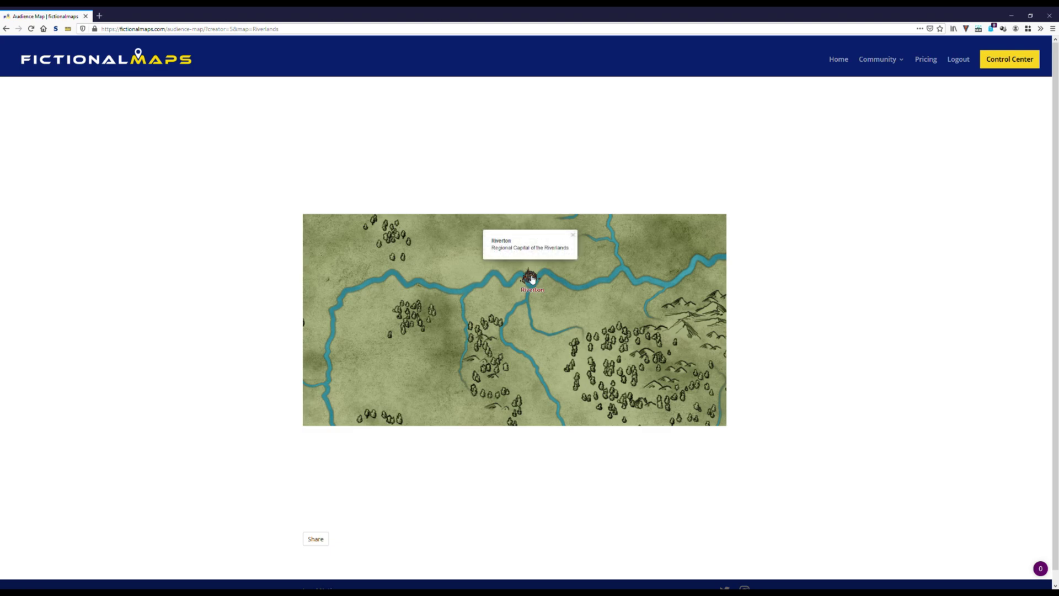
left_click(574, 236)
scroll(503, 313, "up", 1)
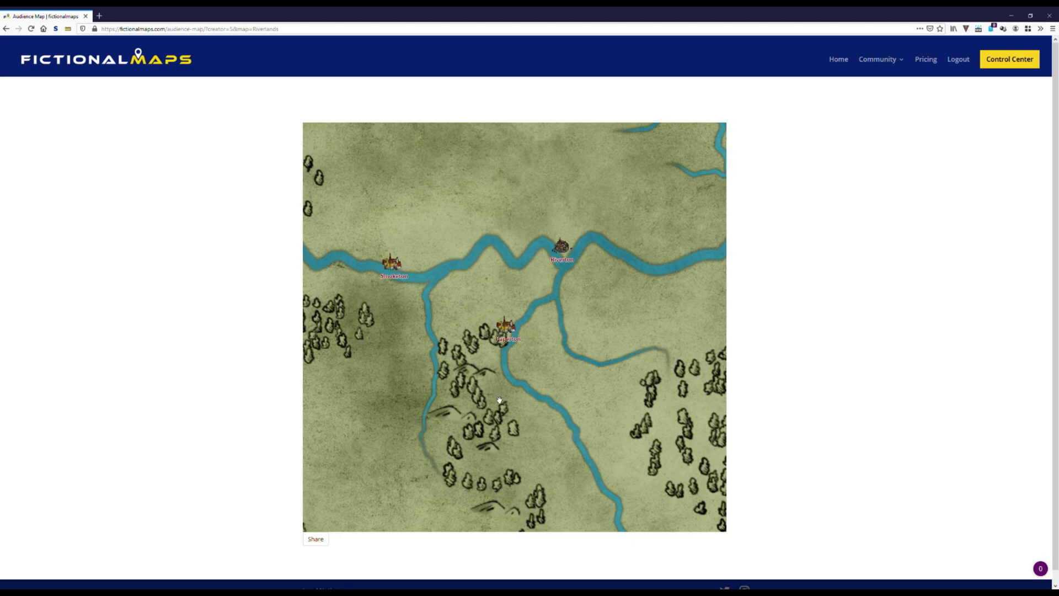
scroll(503, 372, "up", 1)
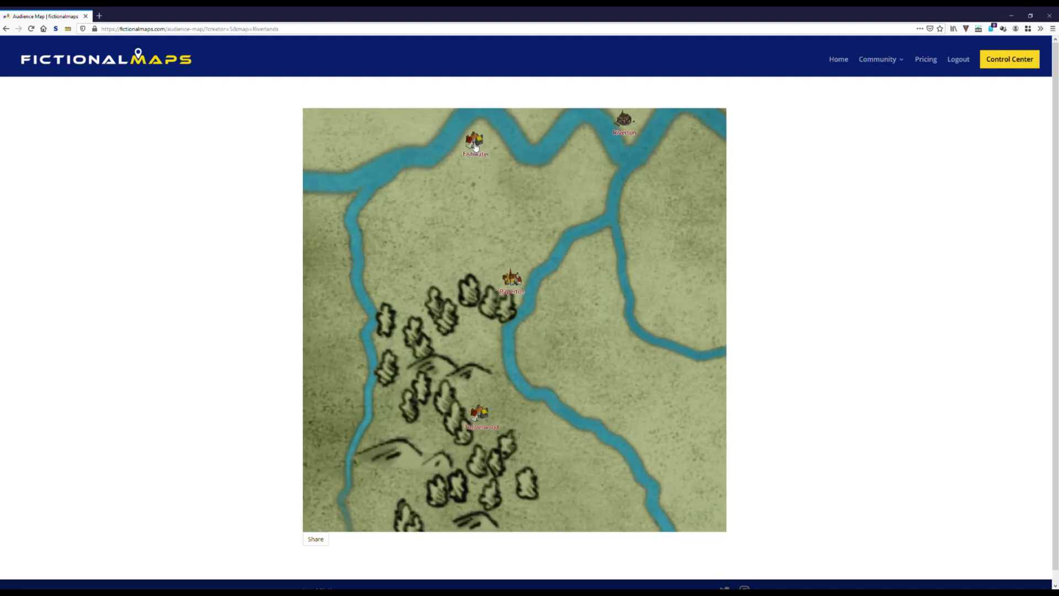
scroll(472, 230, "up", 1)
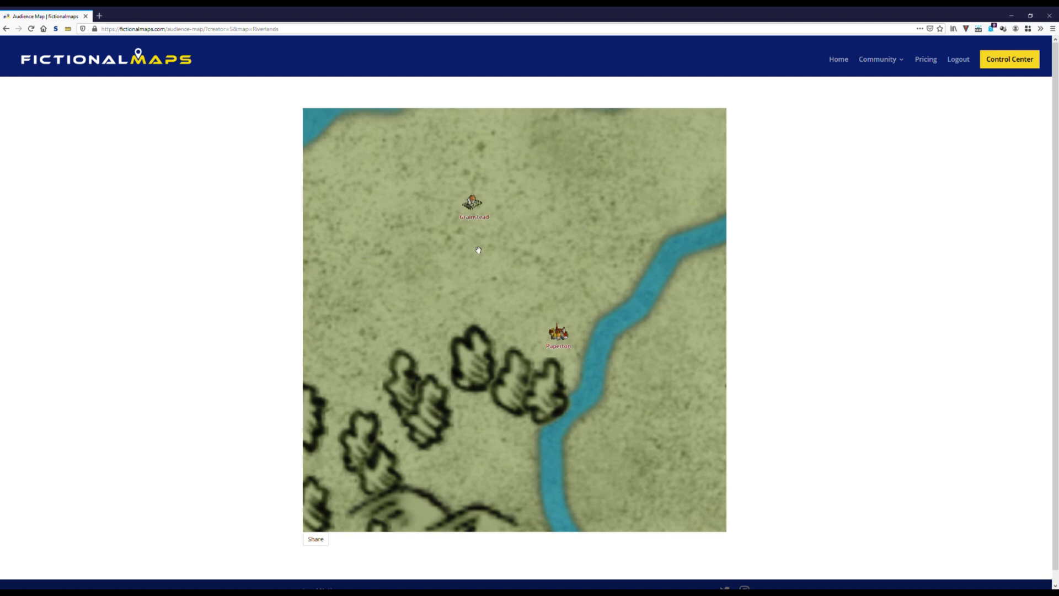
left_click_drag(461, 251, 529, 270)
left_click(540, 223)
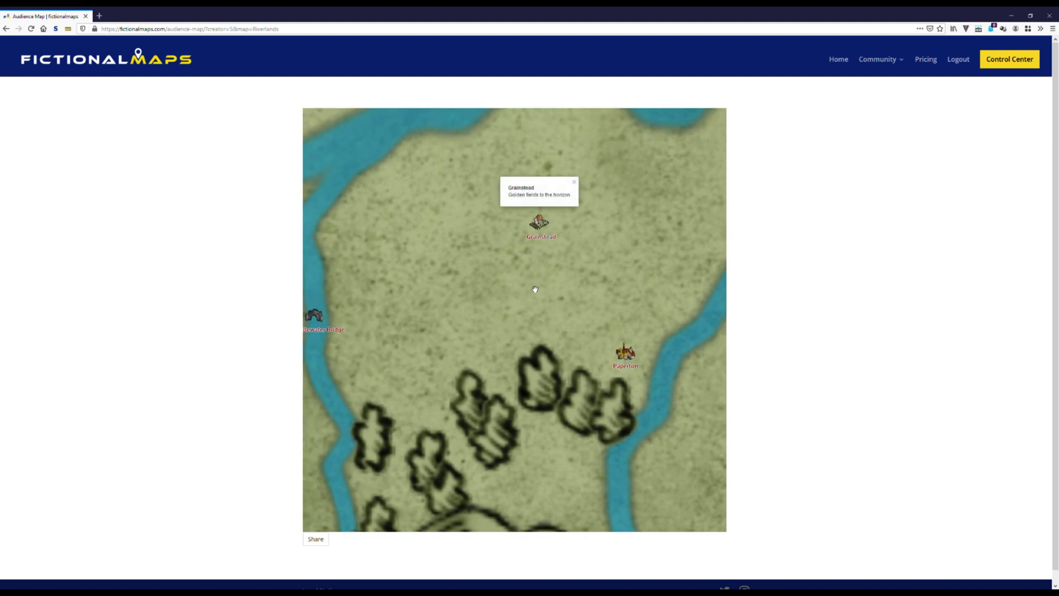
left_click(574, 182)
left_click_drag(459, 282, 510, 285)
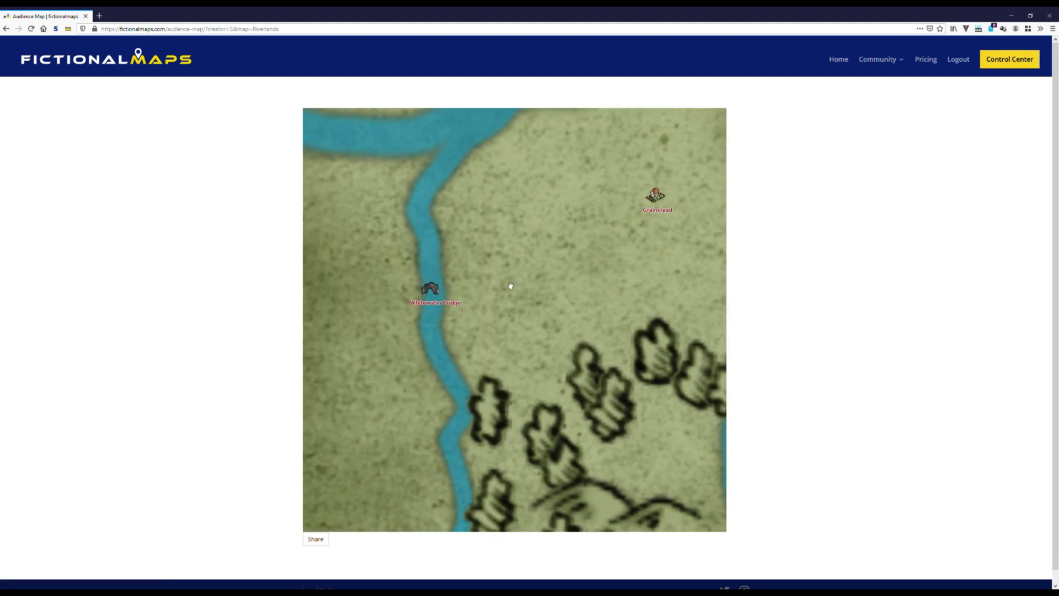
left_click(433, 295)
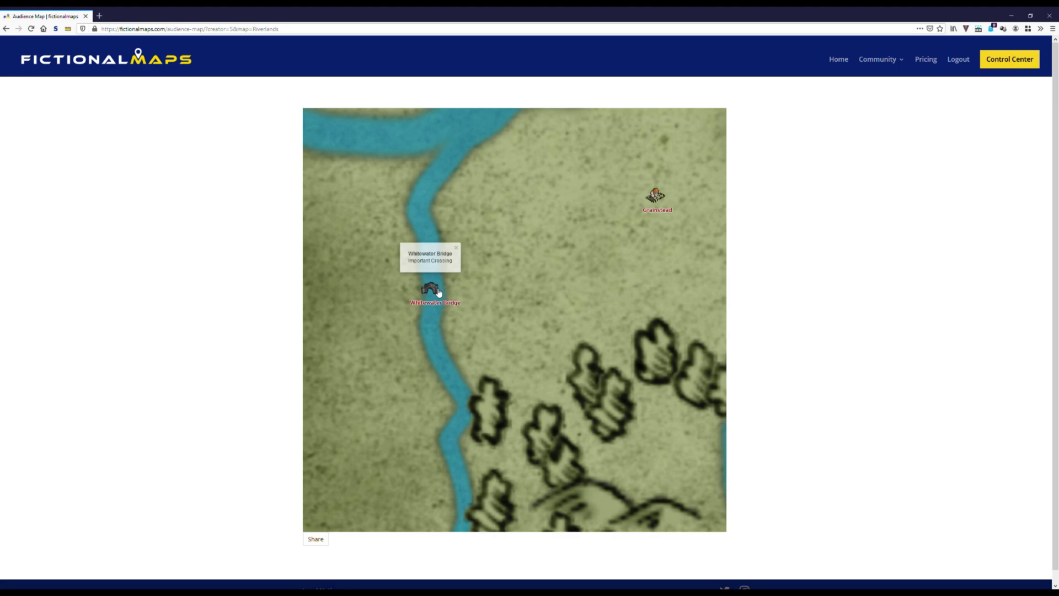
left_click(462, 246)
left_click_drag(517, 233, 523, 330)
scroll(528, 304, "down", 2)
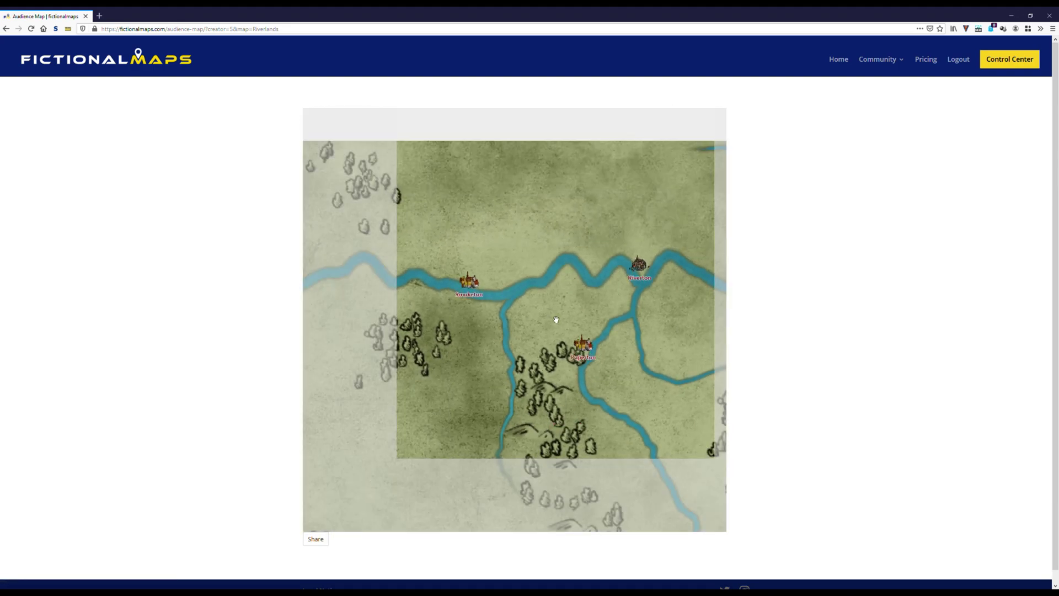
left_click_drag(516, 287, 508, 278)
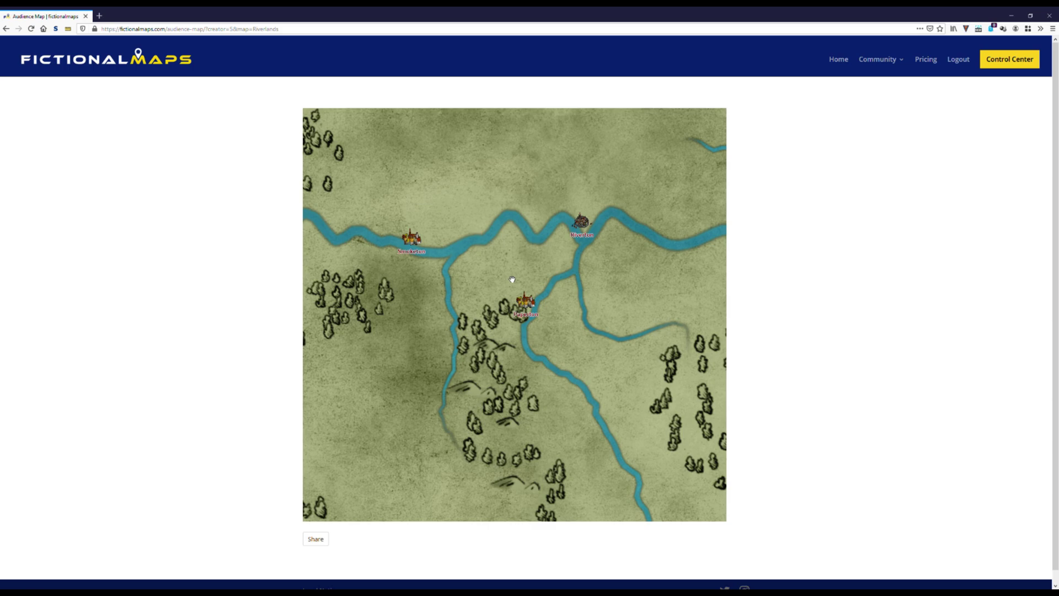
scroll(527, 308, "down", 1)
scroll(527, 308, "down", 1)
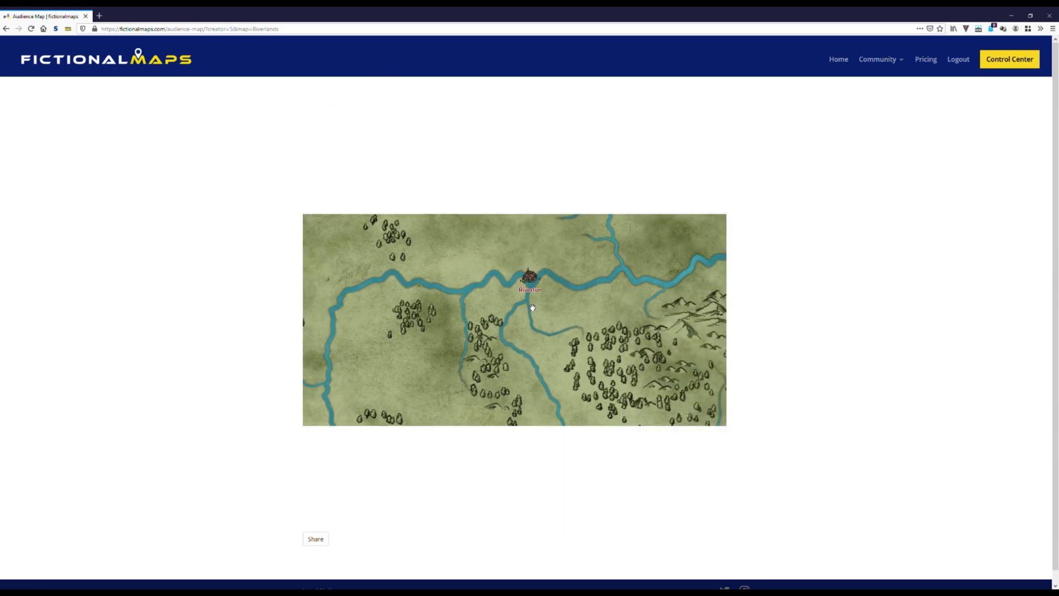
scroll(518, 315, "up", 2)
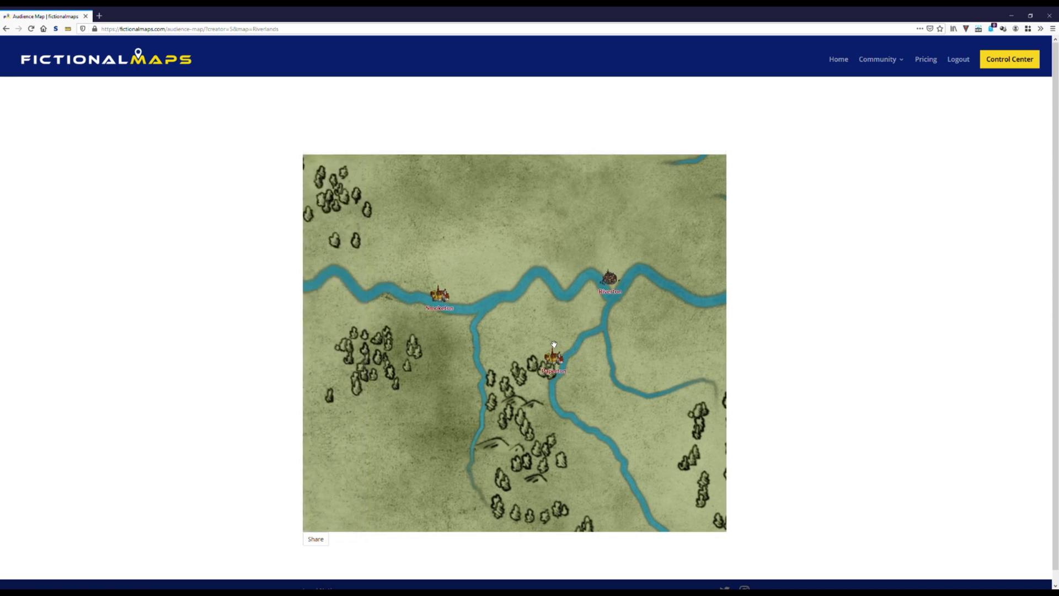
scroll(551, 340, "up", 2)
scroll(543, 343, "down", 1)
scroll(542, 343, "down", 1)
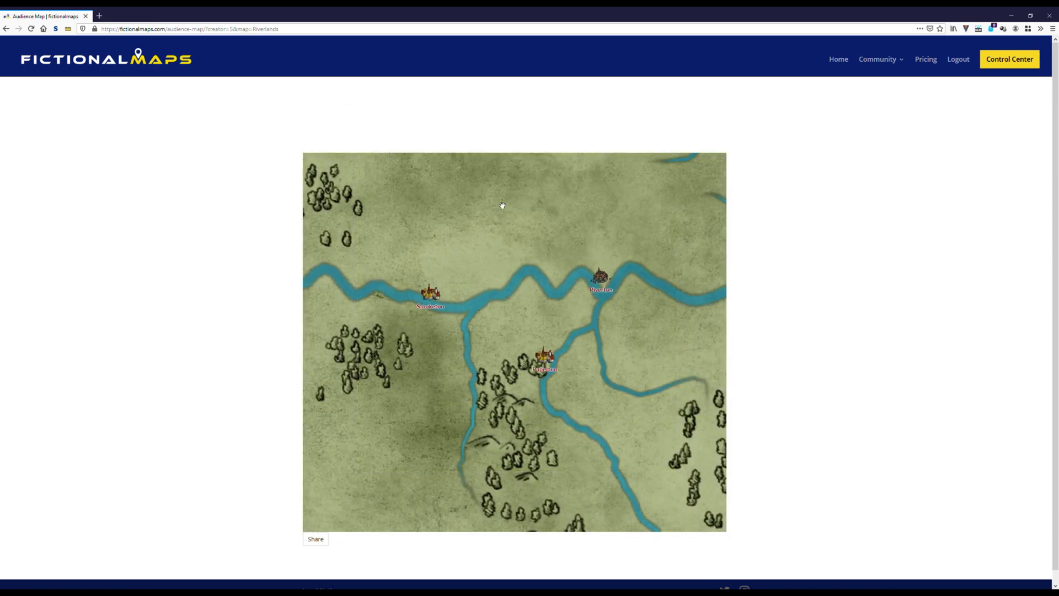
Check the audience map's web address and sharing options, then return to the Account Control Center
left_click(307, 31)
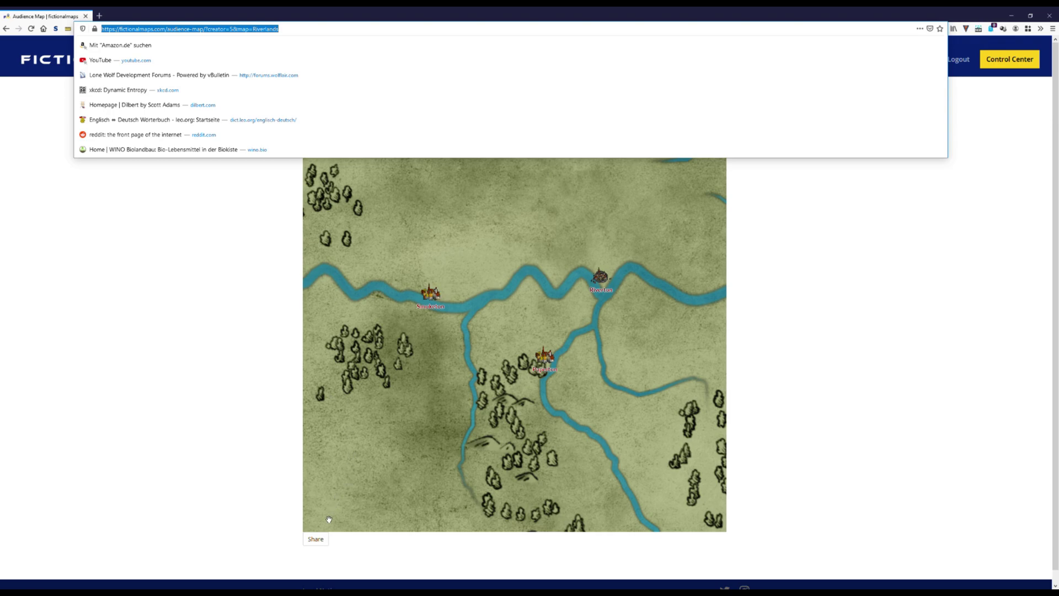
left_click(317, 540)
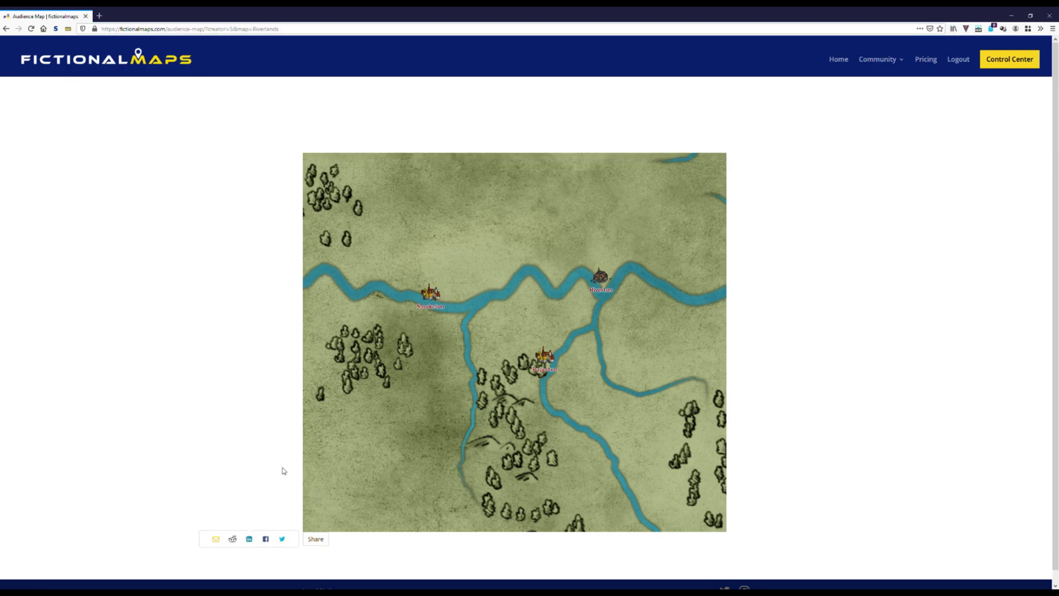
left_click(809, 277)
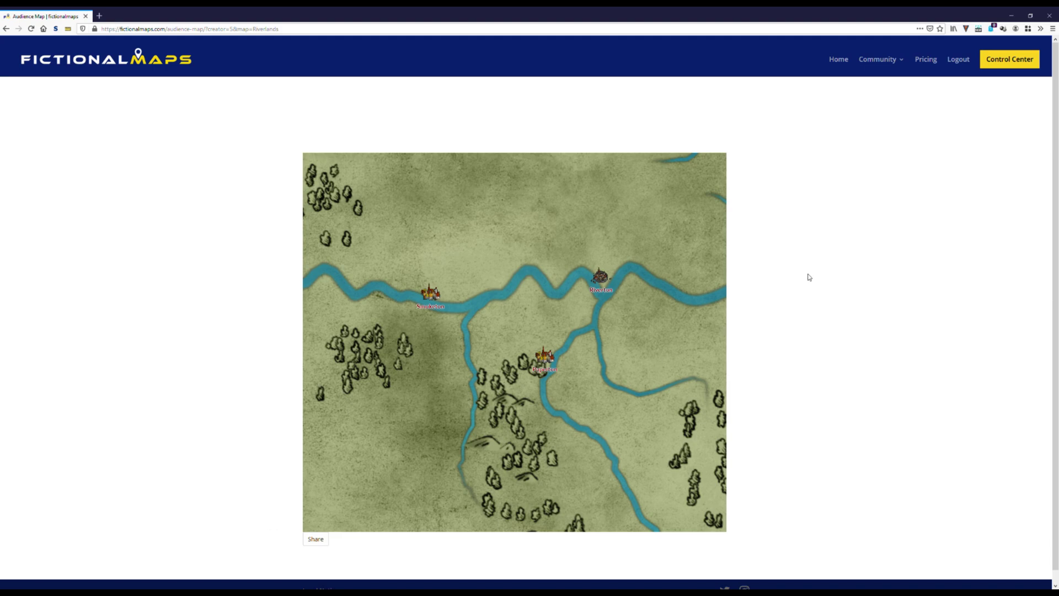
left_click(1005, 61)
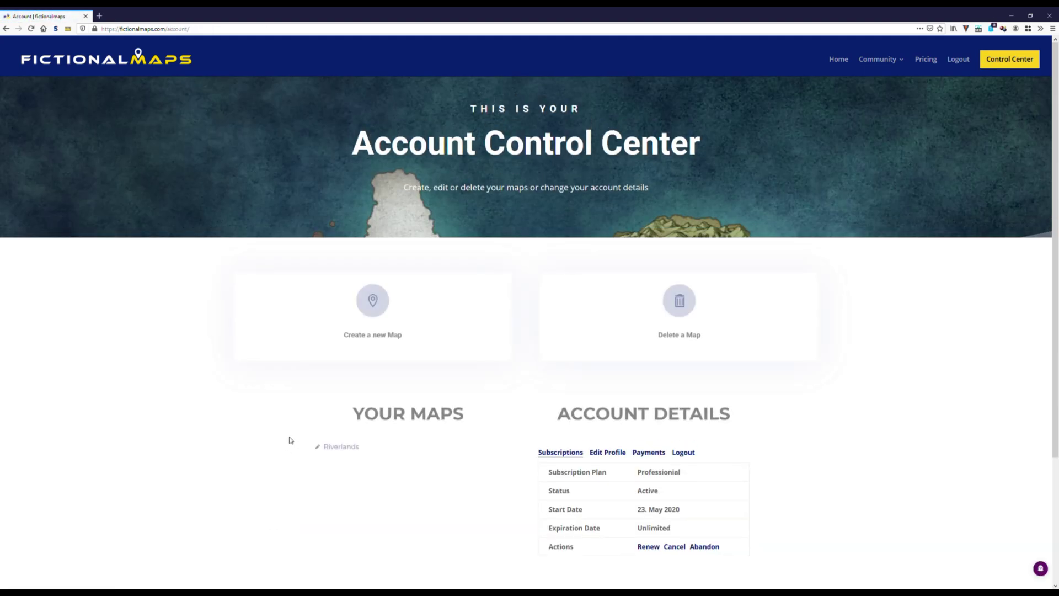
Reopen Riverlands from Your Maps in the Edit Map editor and switch its markers to edit mode
left_click(319, 450)
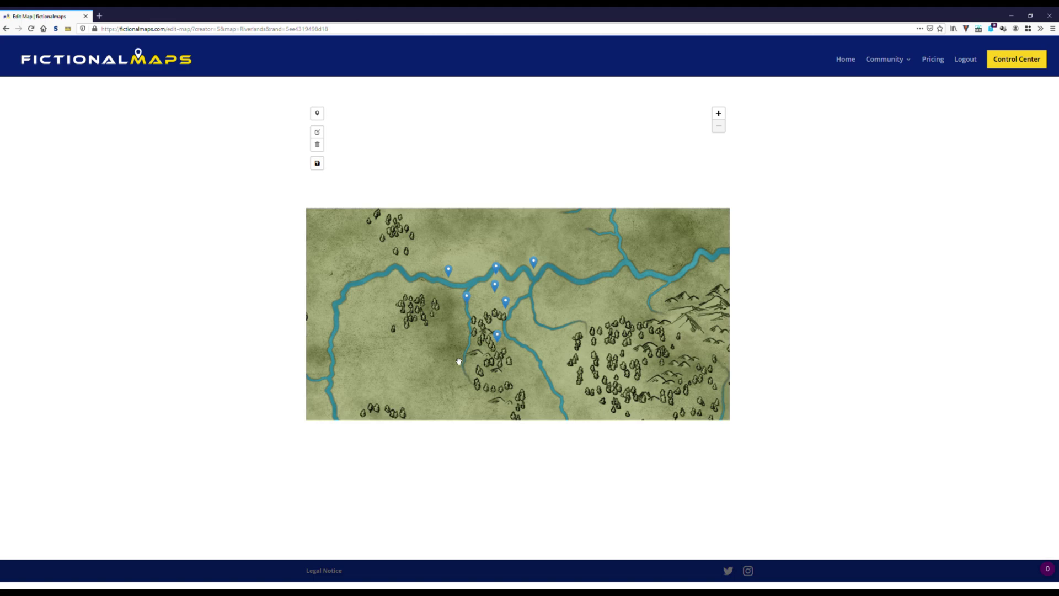
left_click(318, 132)
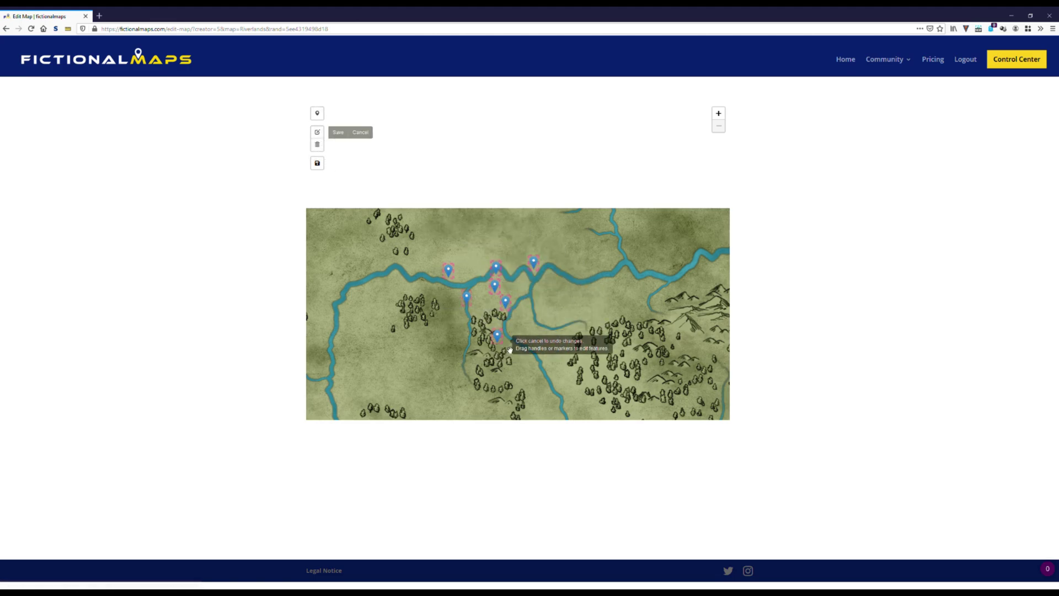